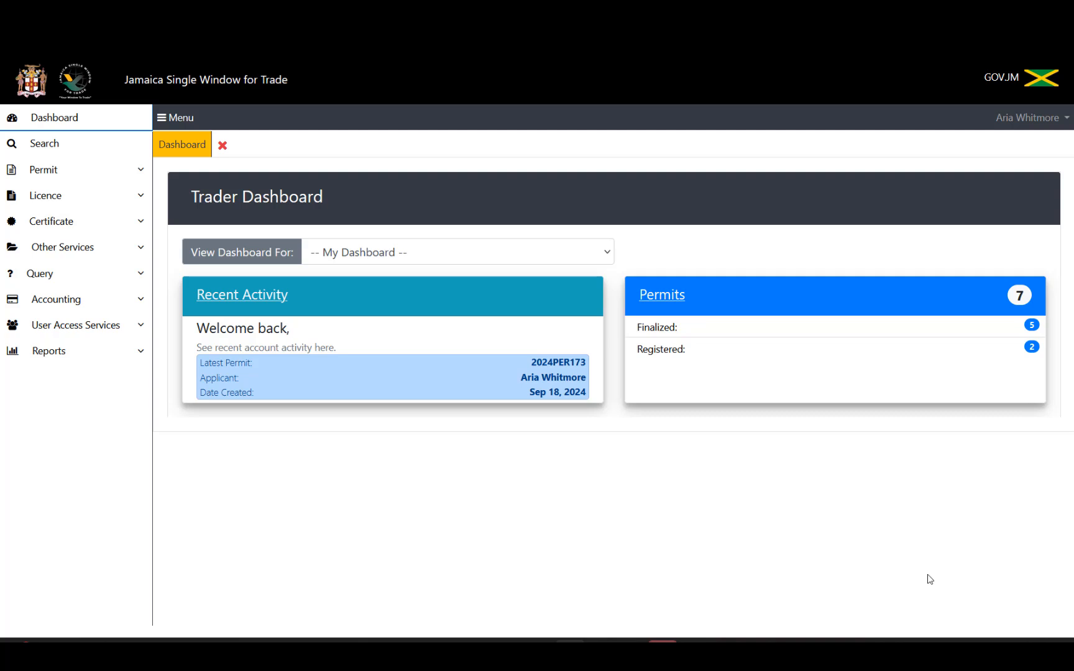
Start a new permit application and set its regime to Import
left_click(85, 172)
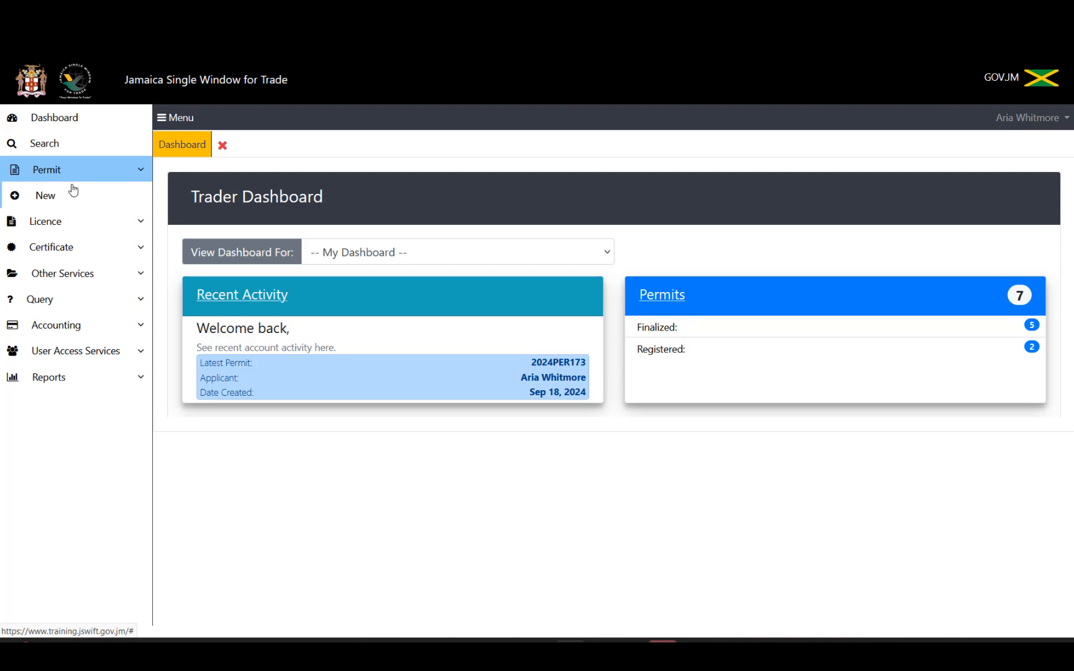
left_click(64, 200)
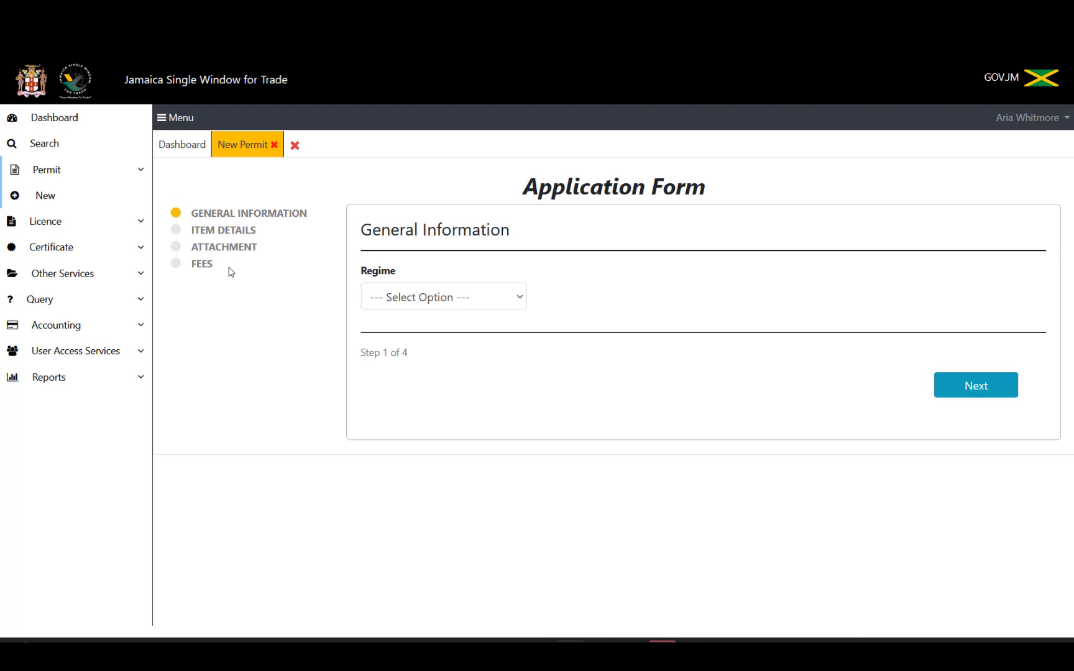
left_click(411, 301)
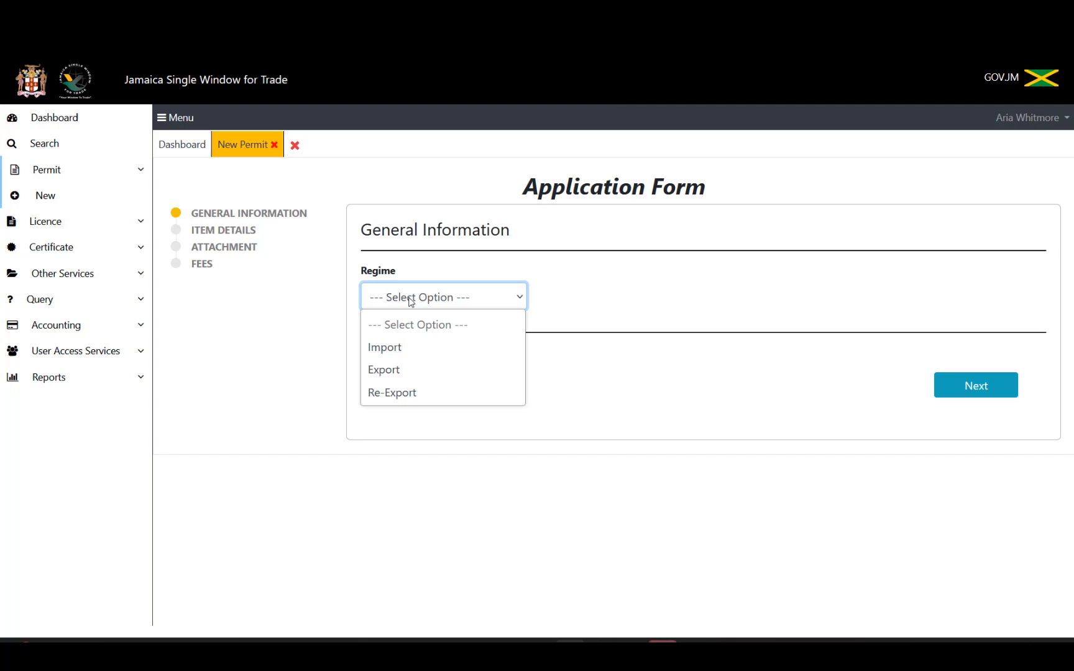
left_click(414, 353)
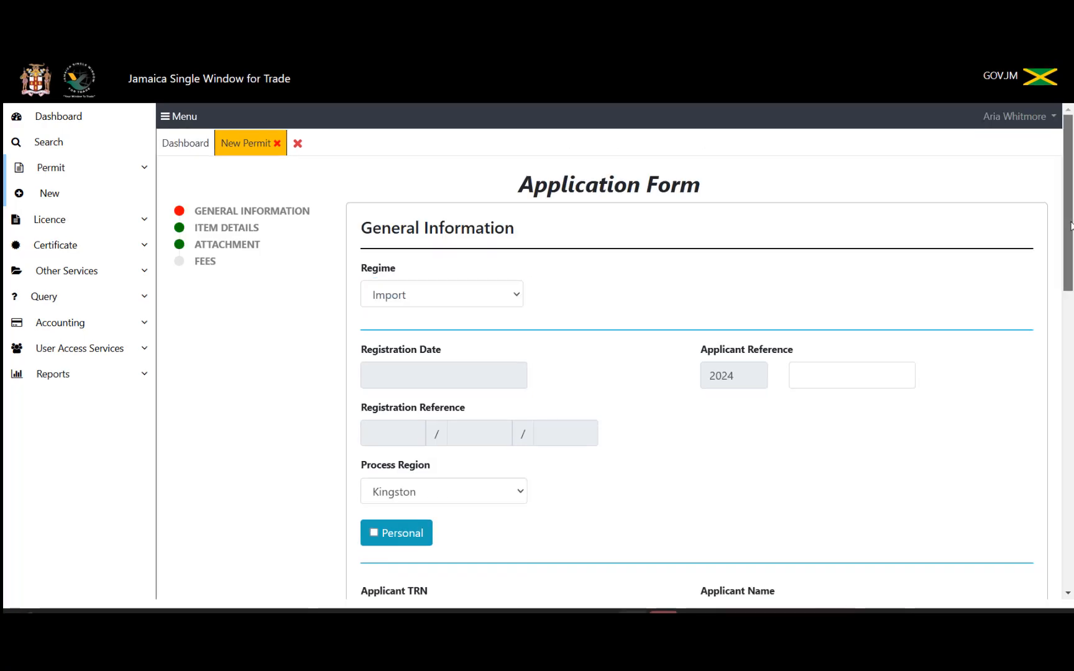
Review the general information through to the exporter address and continue to the item details
scroll(1073, 329, "down", 5)
left_click_drag(1073, 331, 1073, 524)
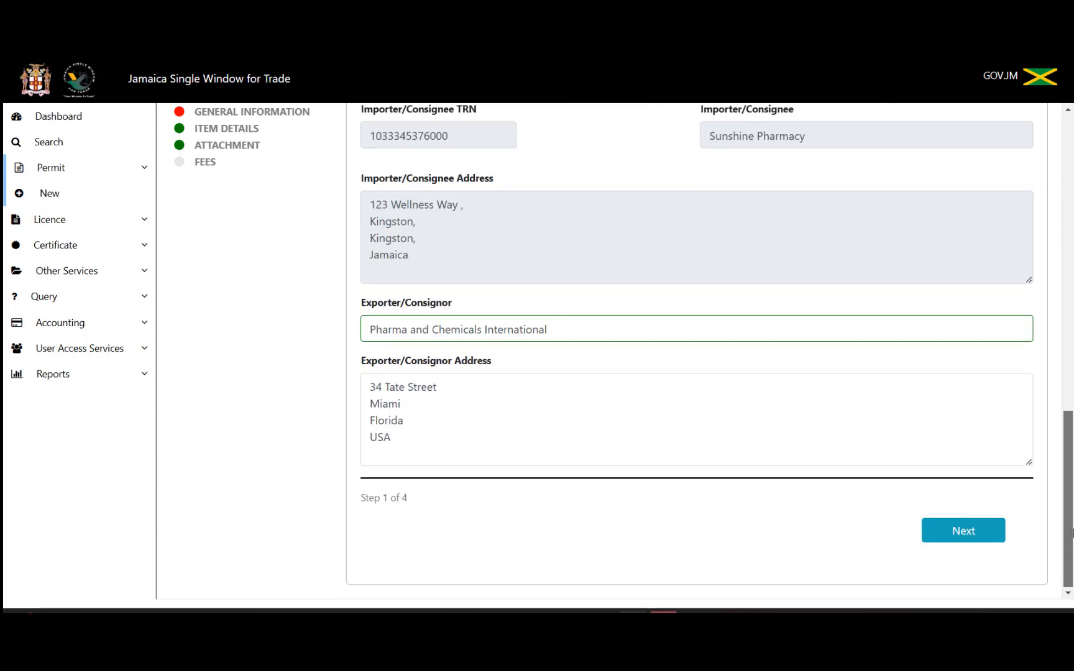
left_click(991, 534)
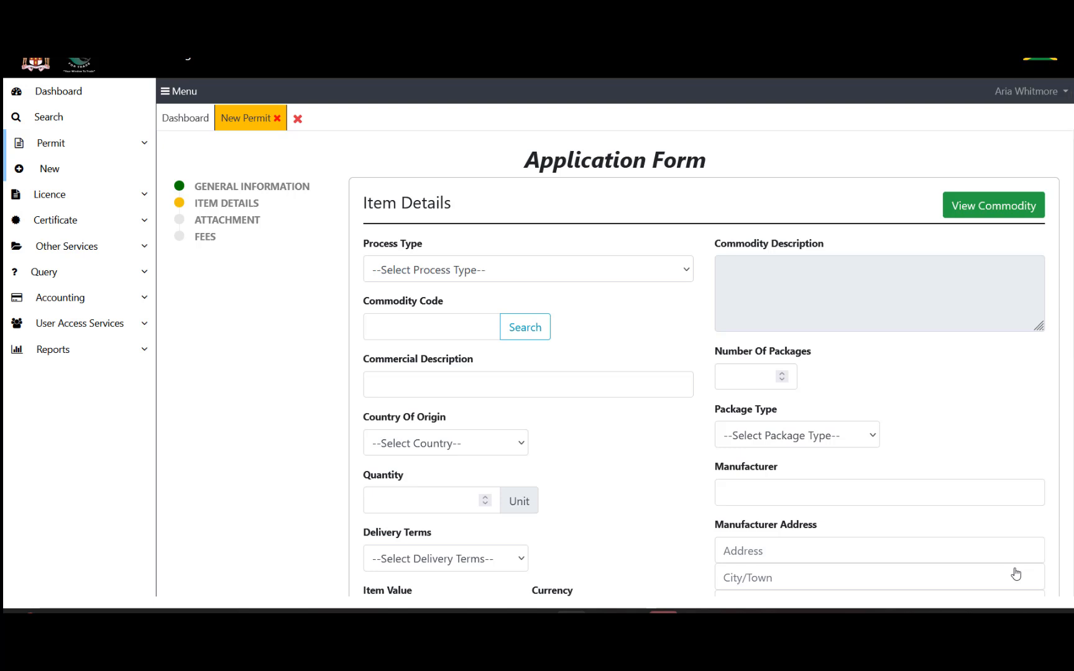
Set the item's process type to Chemical Import Permit - Regular
left_click(686, 271)
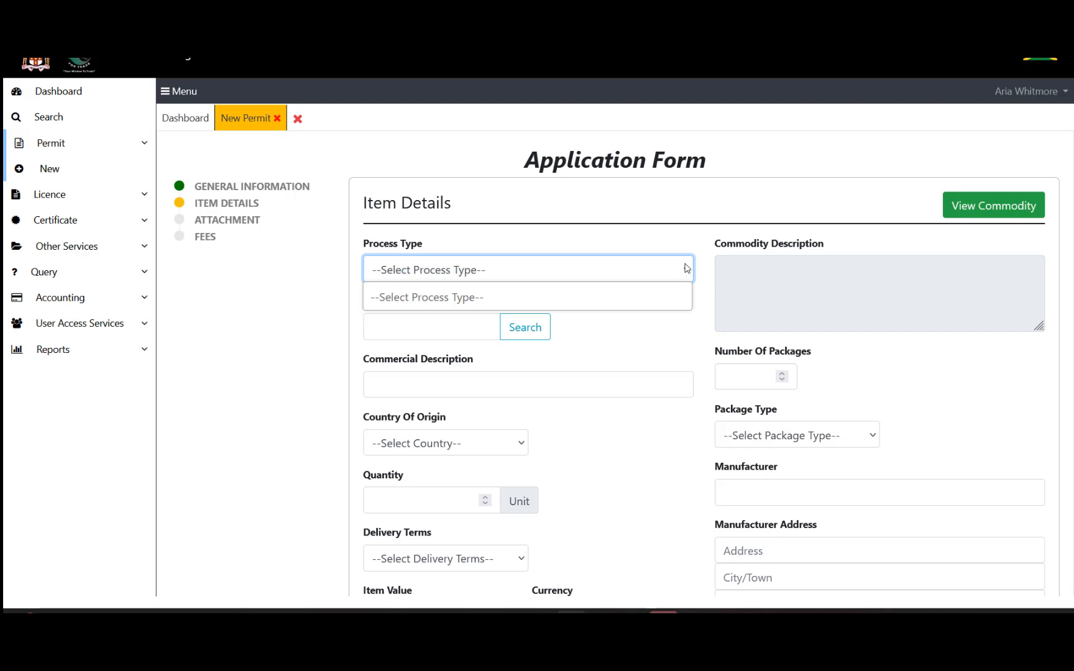
left_click(687, 268)
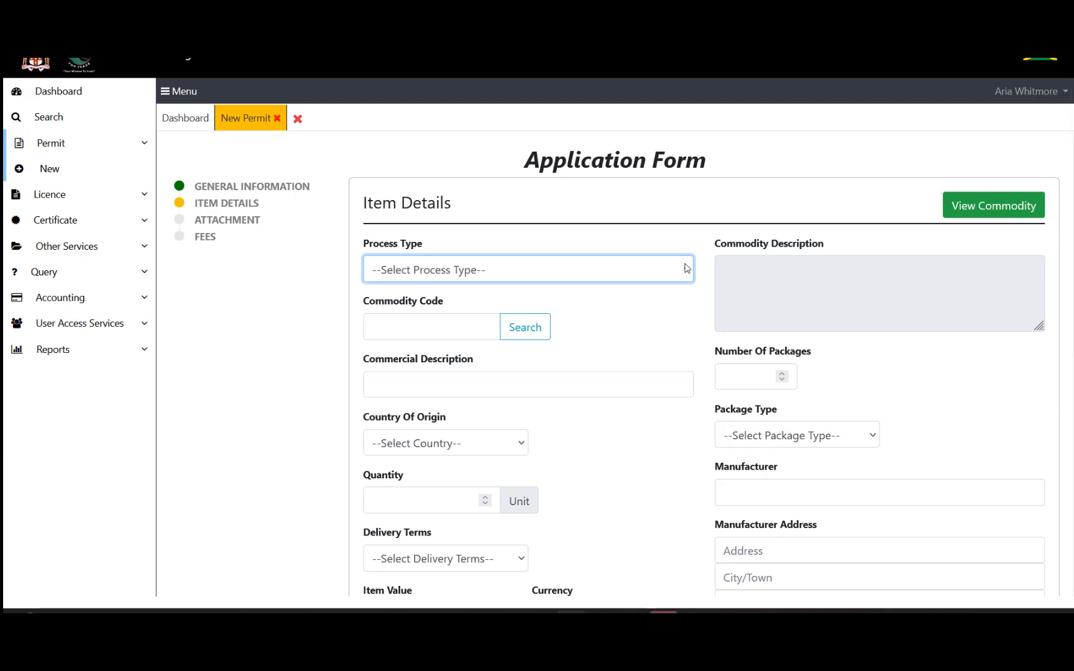
left_click(686, 268)
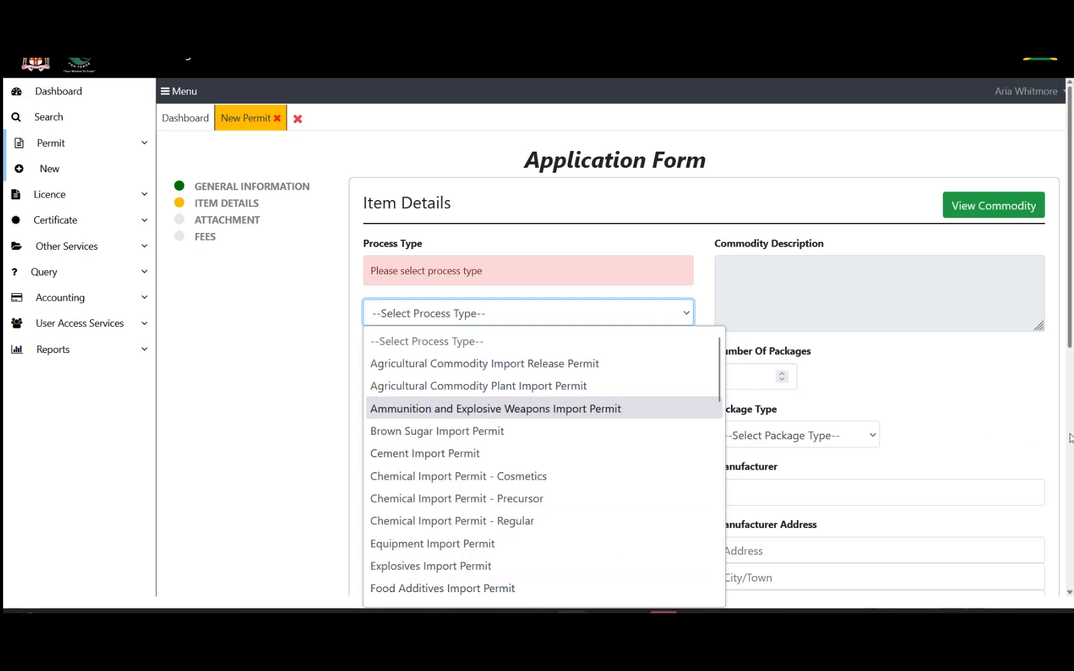
scroll(1061, 352, "down", 2)
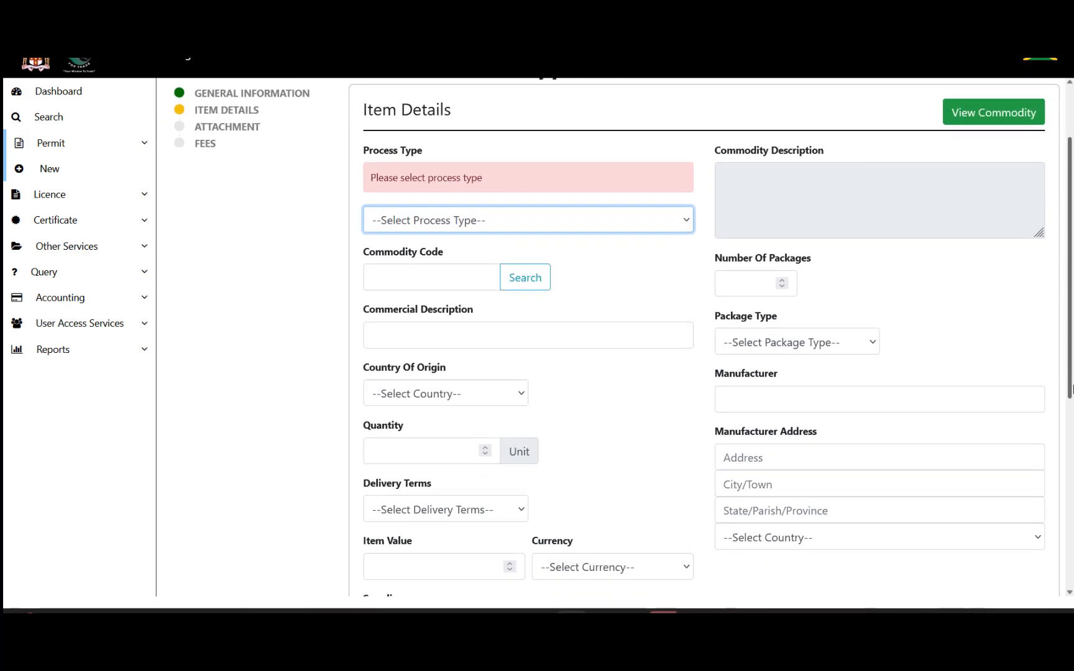
left_click(691, 220)
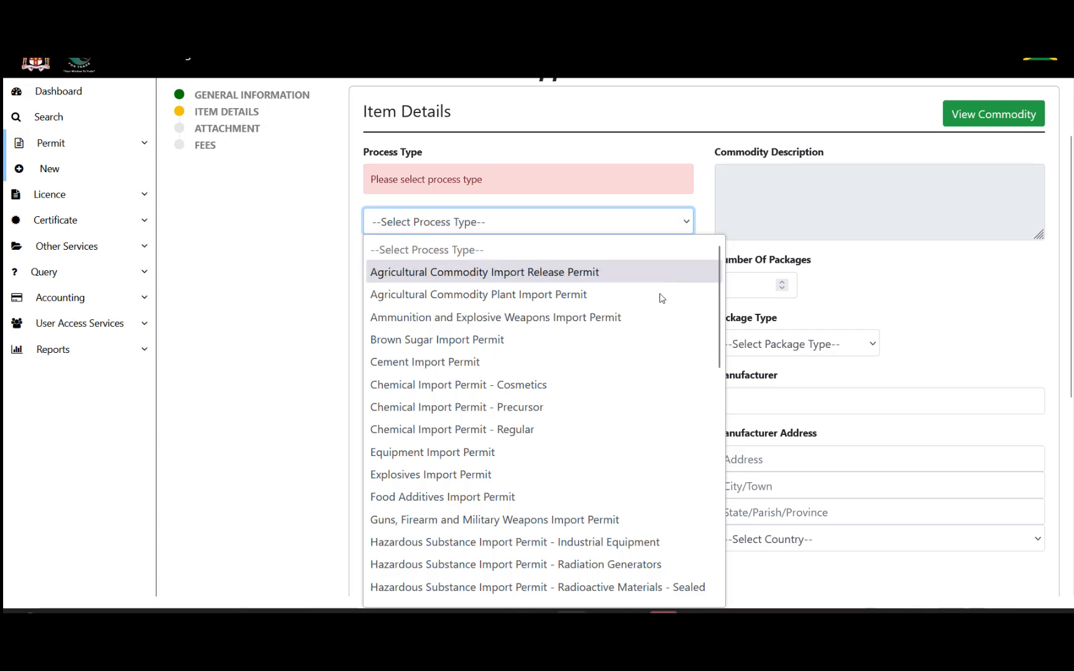
left_click(611, 430)
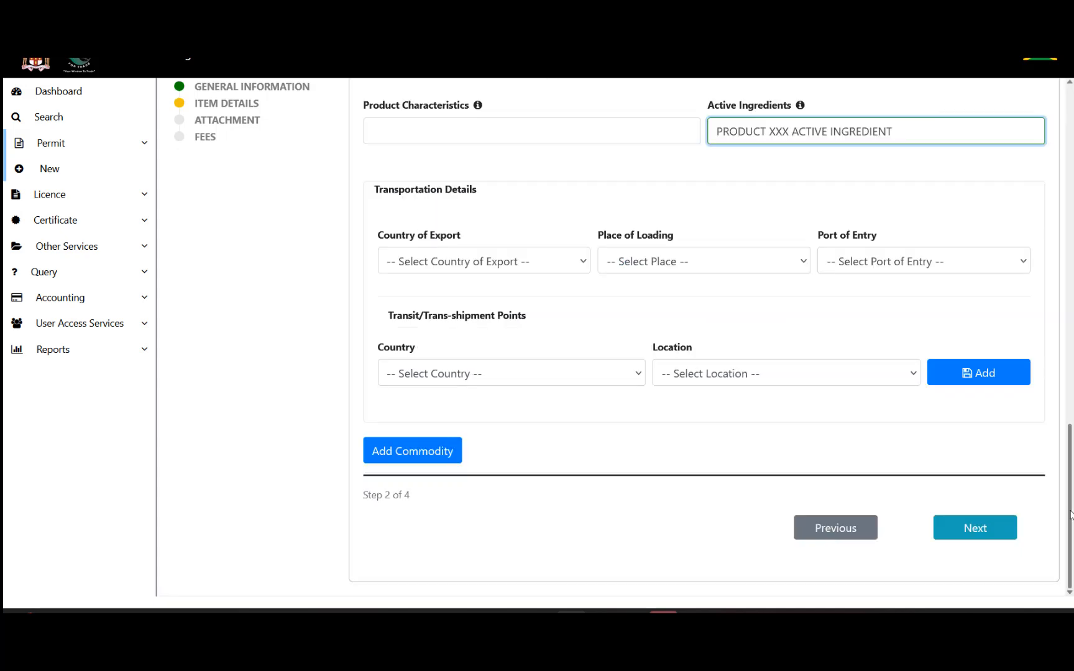
Review the item details and set the package size in the chemical import details to 10 with the unit Number
left_click_drag(1072, 516, 1072, 133)
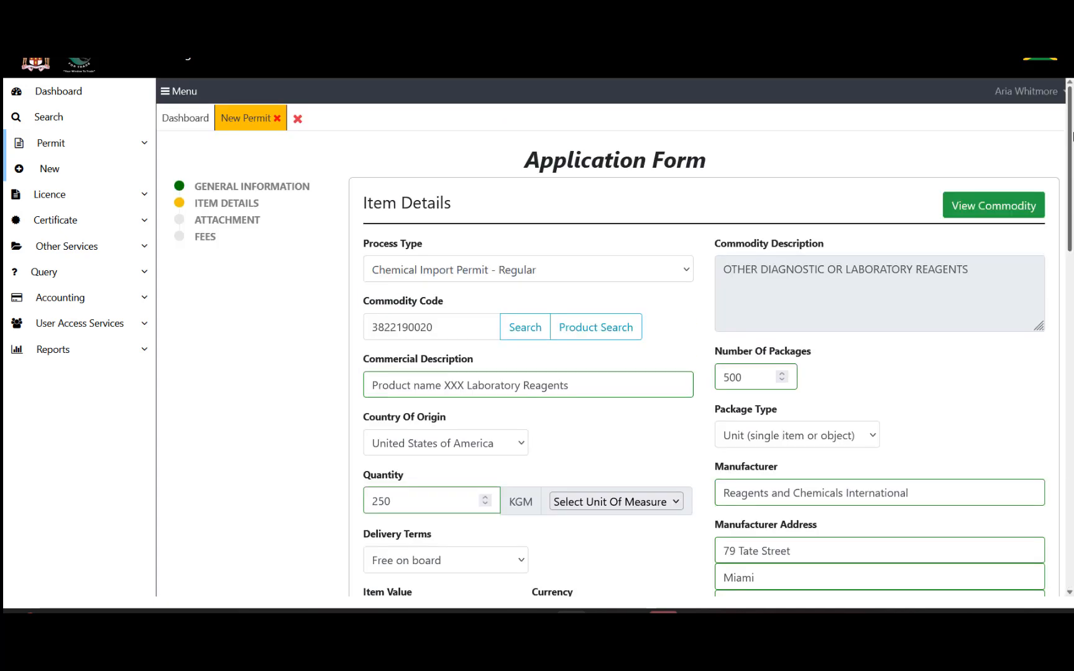
left_click_drag(1072, 149, 1072, 439)
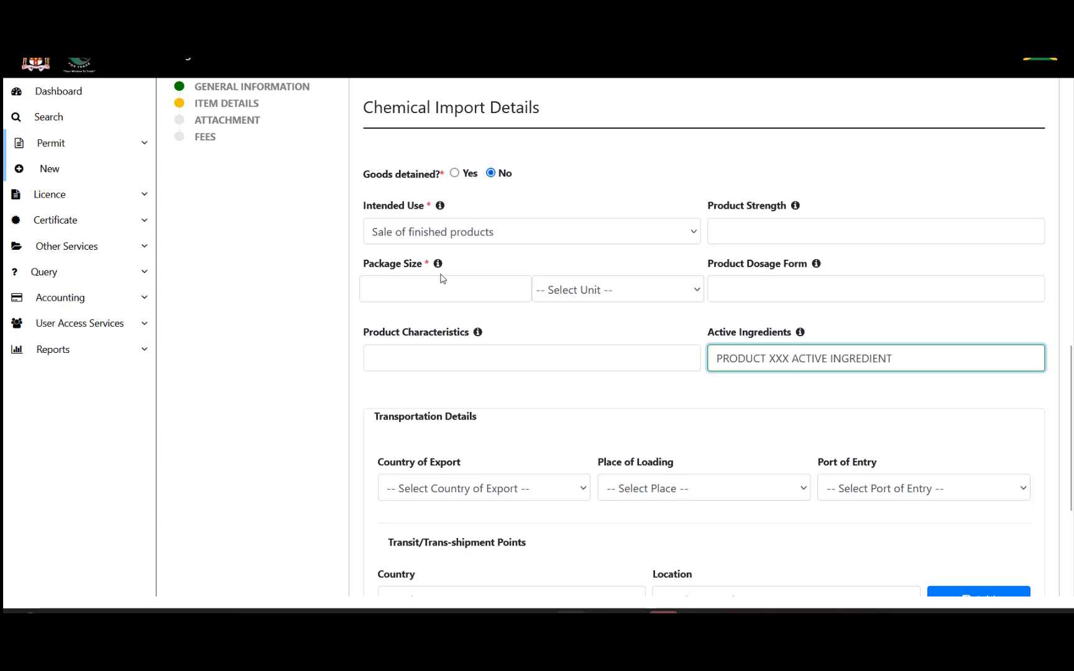
left_click(438, 296)
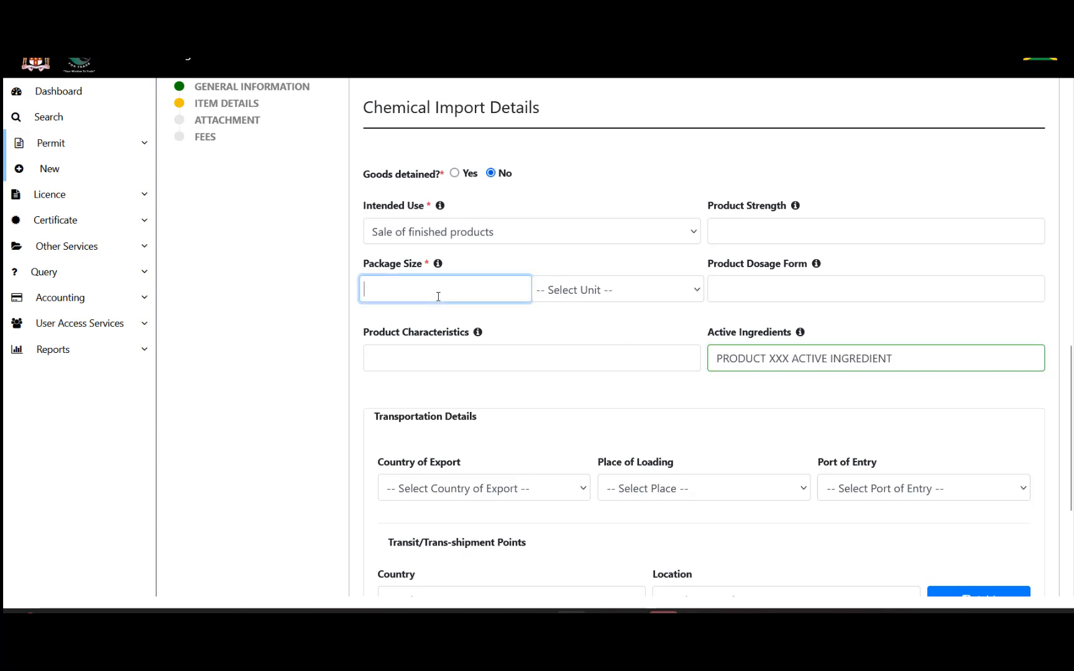
type("10")
left_click(620, 288)
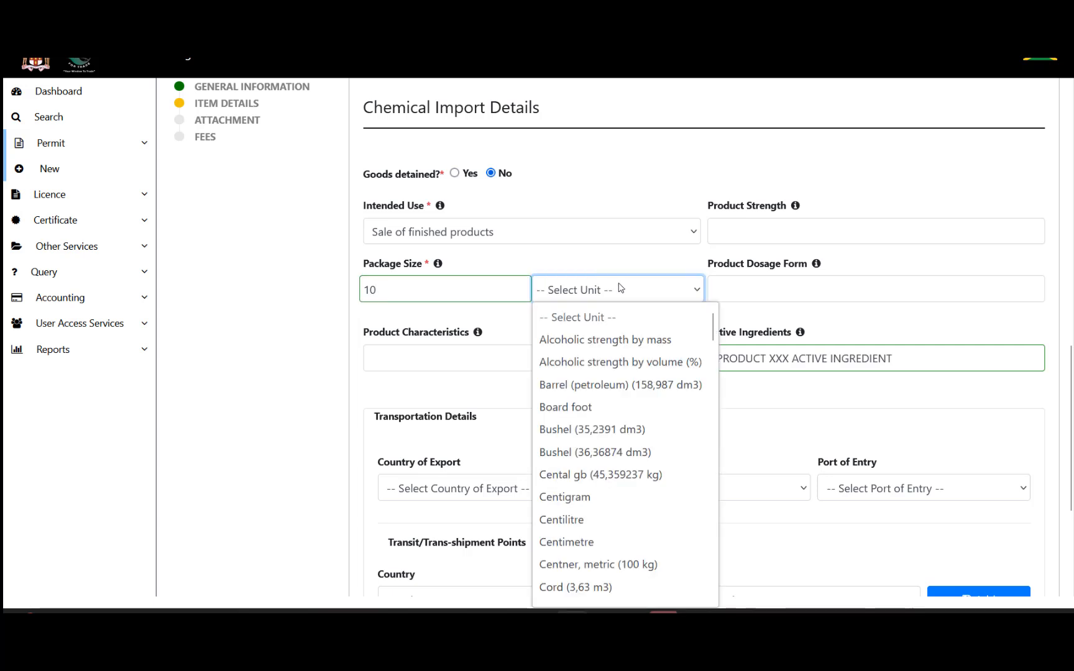
type("nu")
key("Return")
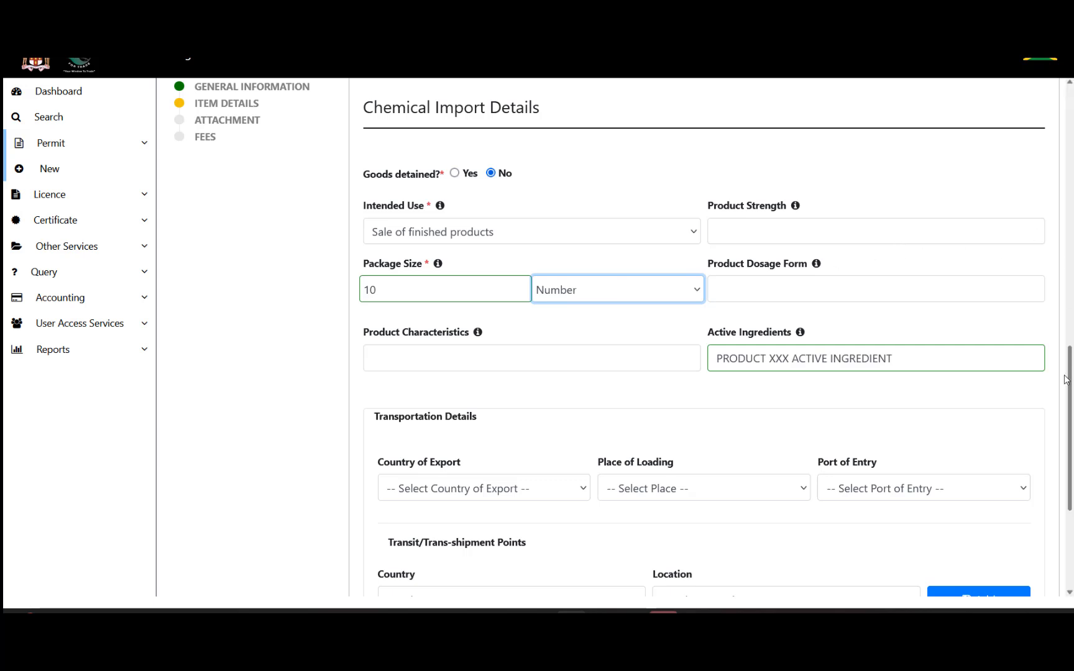
Review the chemical import and transportation details, and add the commodity to the application's item list
left_click_drag(1069, 382, 1069, 468)
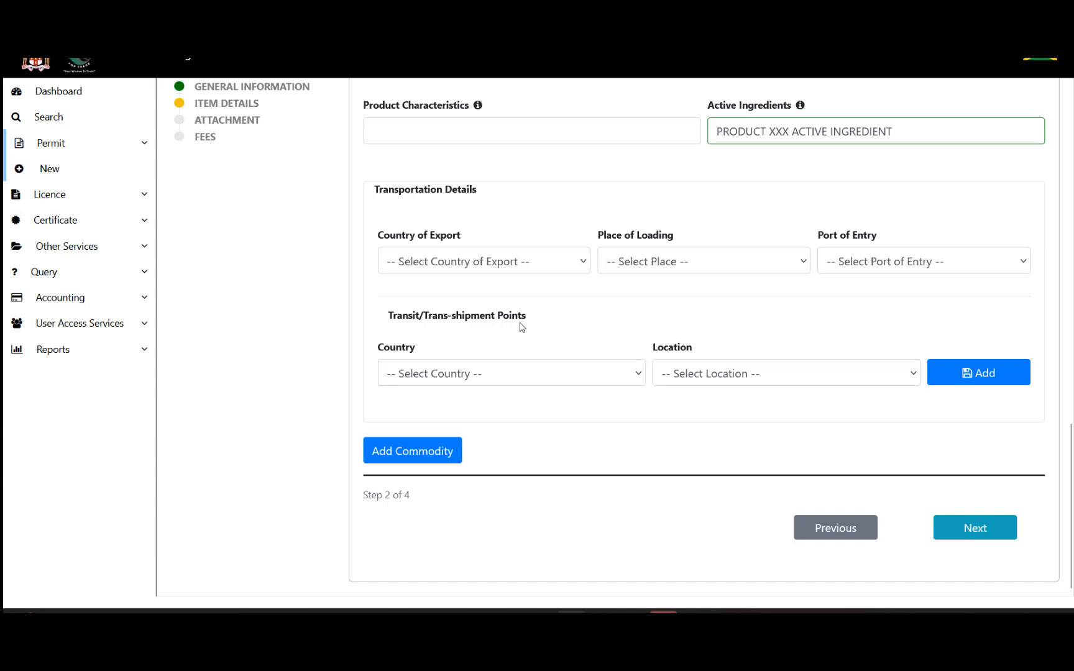
left_click(587, 263)
left_click(587, 263)
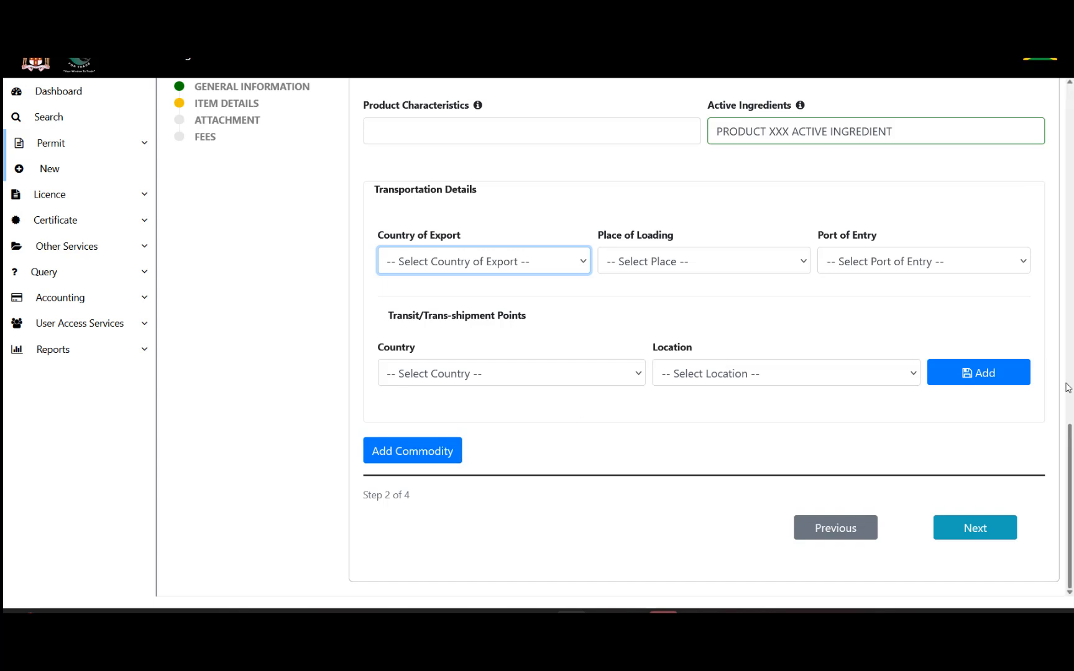
scroll(1071, 435, "up", 3)
scroll(1072, 372, "up", 5)
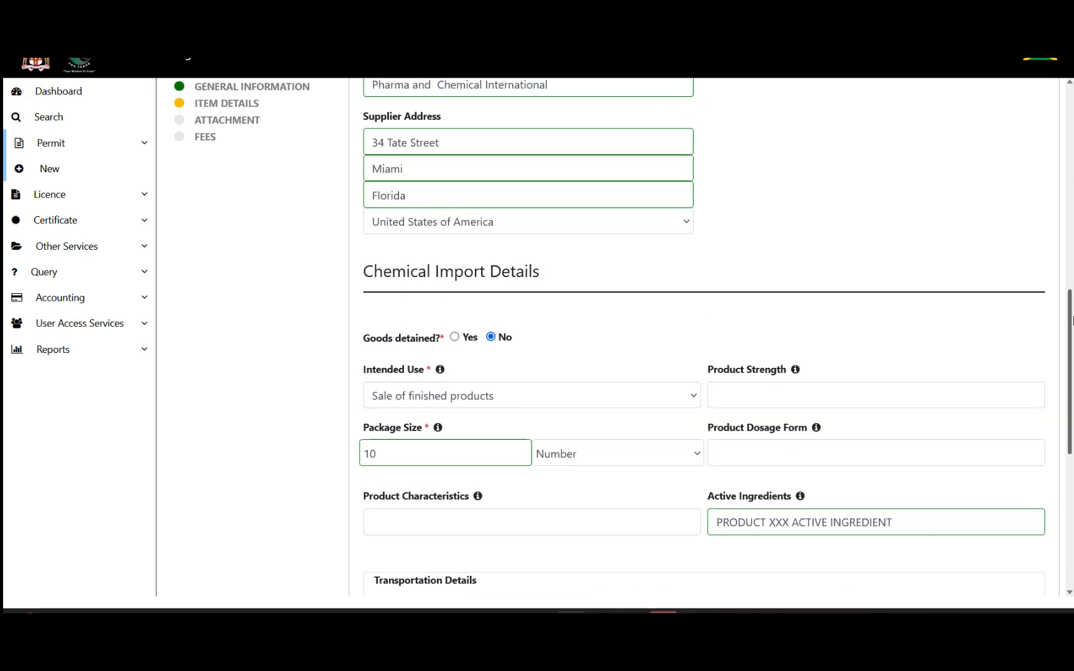
scroll(1071, 372, "down", 2)
scroll(1072, 373, "down", 1)
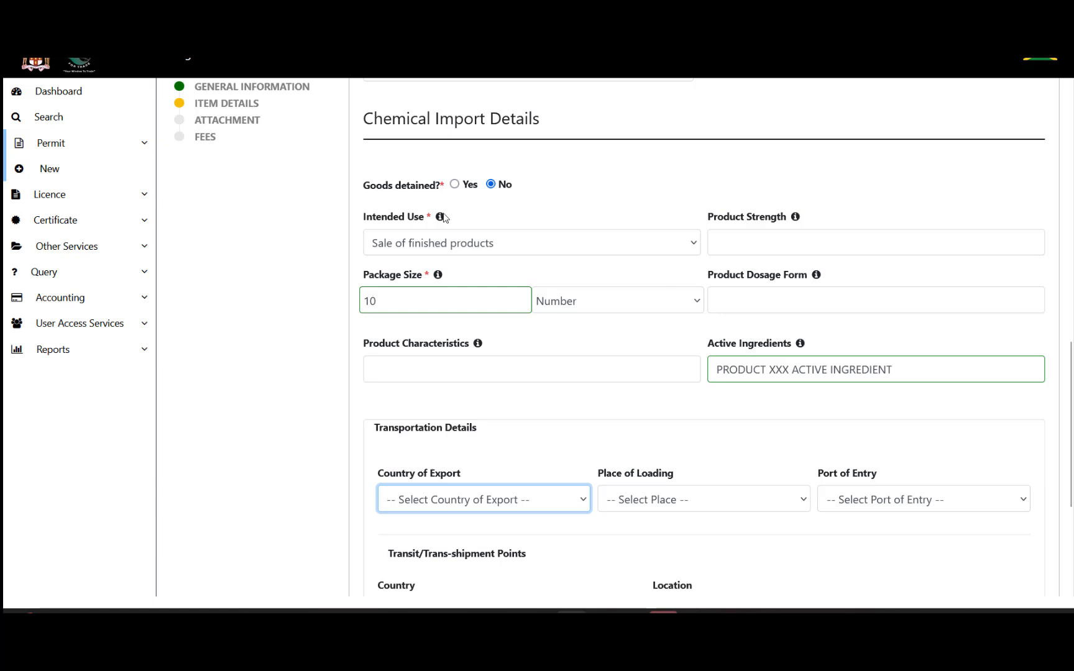
mouse_move(443, 219)
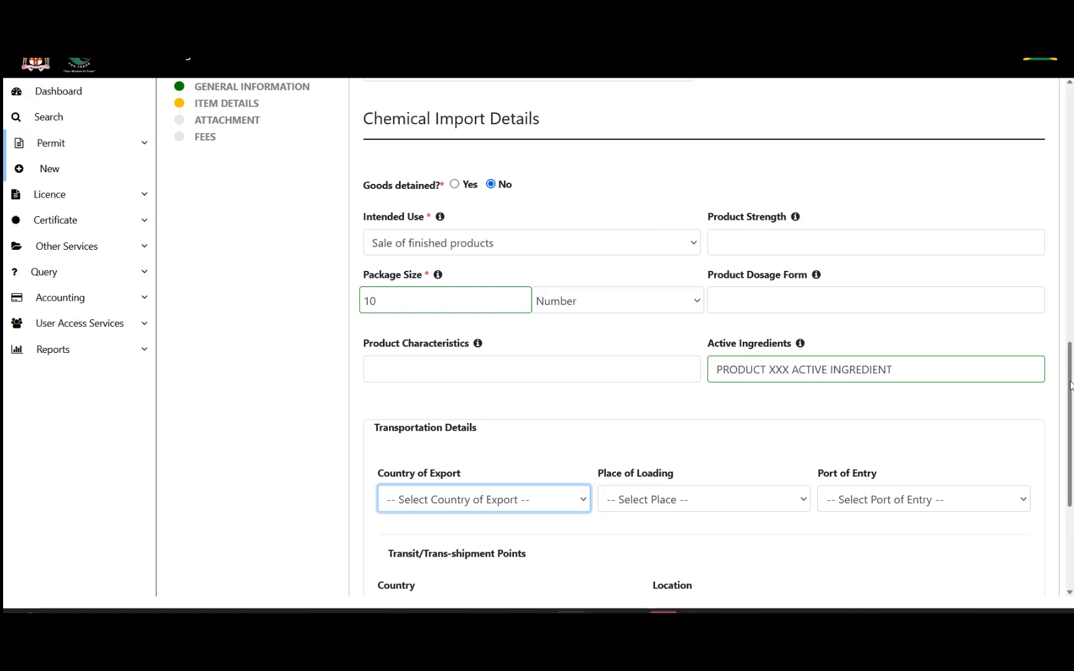
left_click_drag(1071, 386, 1064, 475)
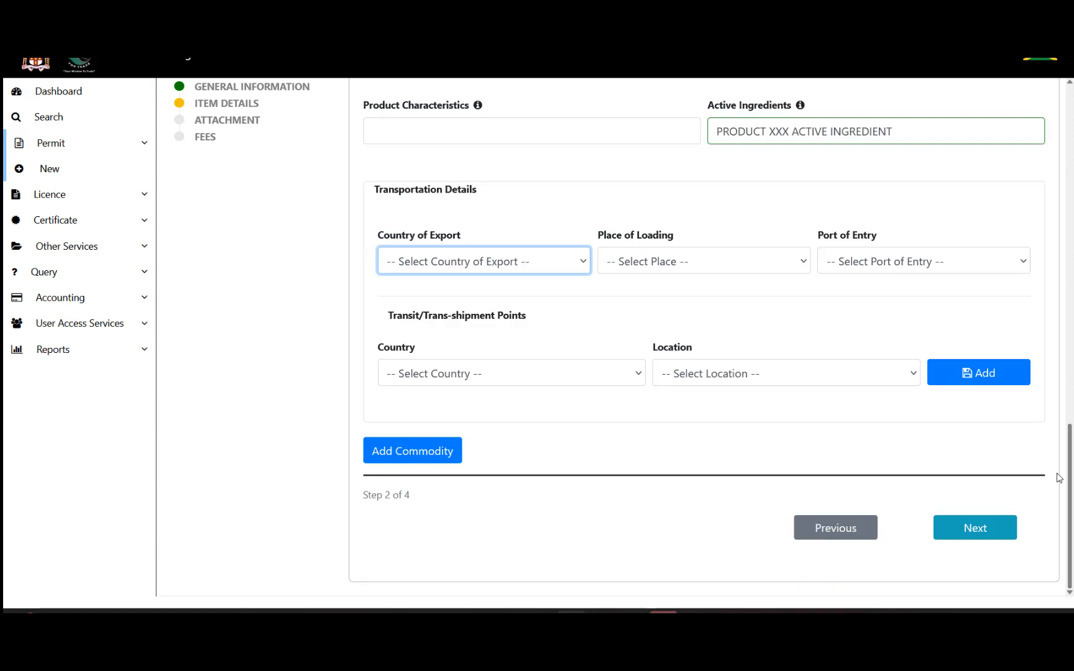
left_click(382, 450)
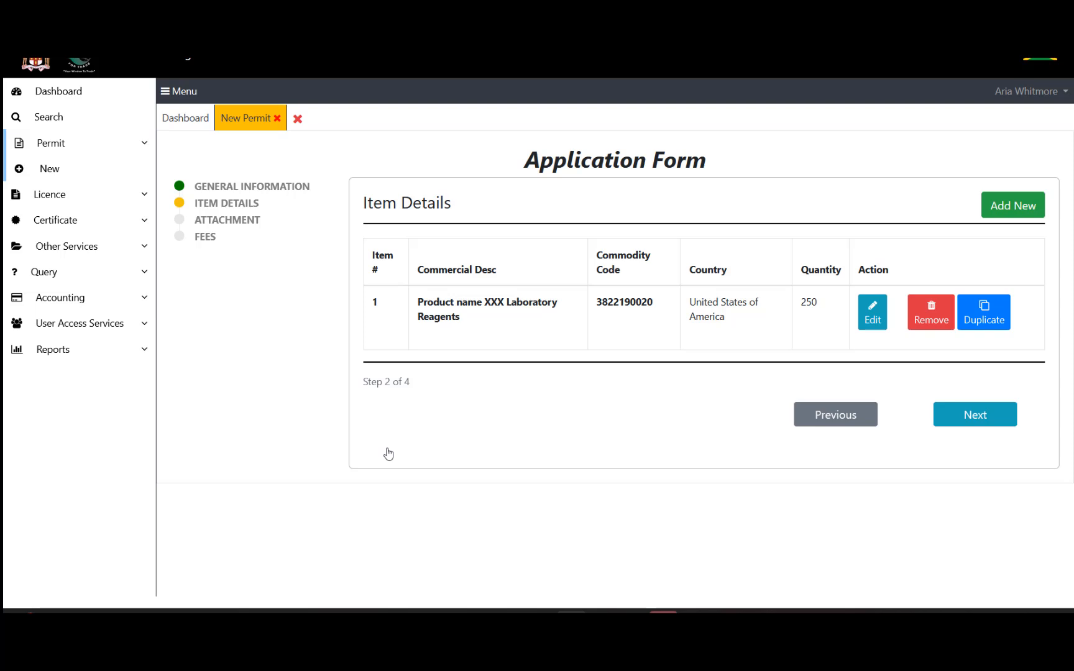
Duplicate the laboratory reagents item in the item list and open the copy for editing
left_click(1026, 215)
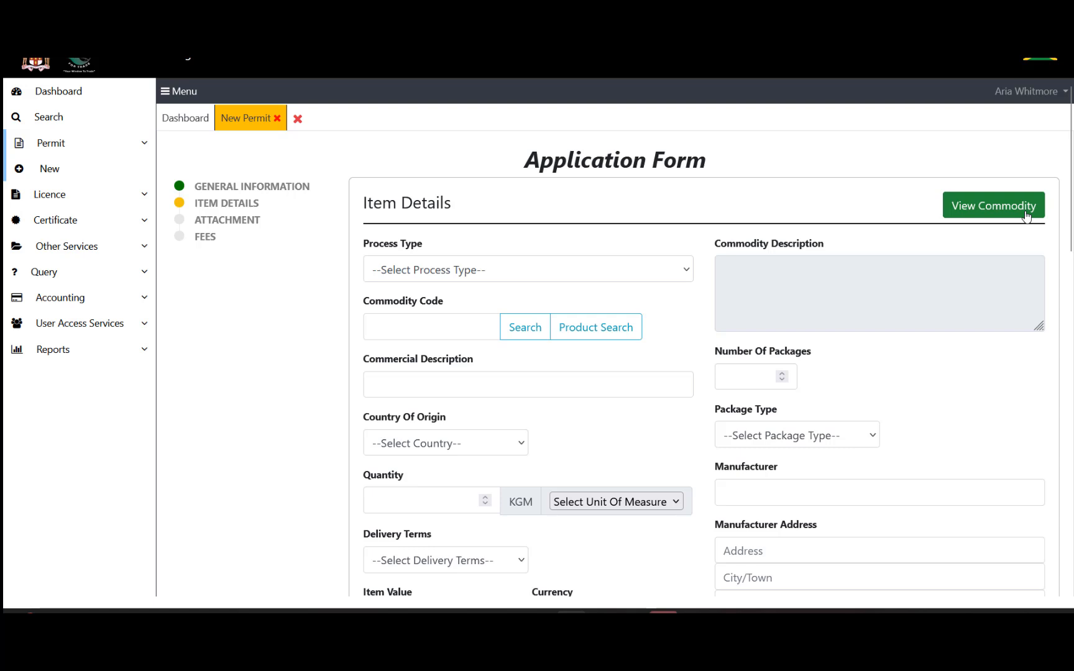
left_click(1025, 216)
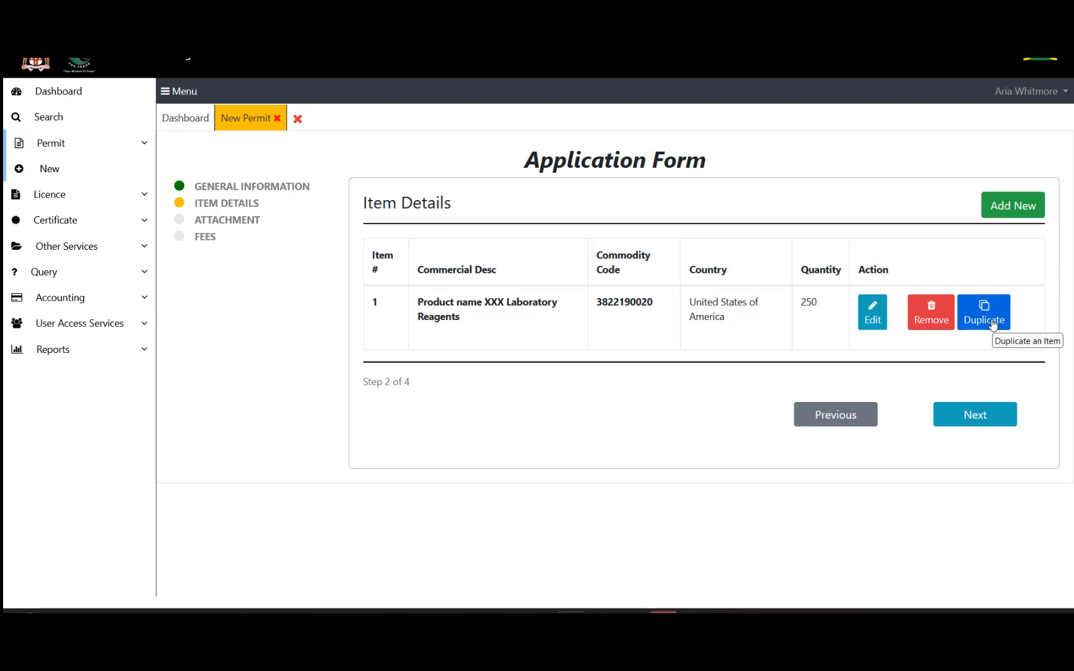
left_click(992, 324)
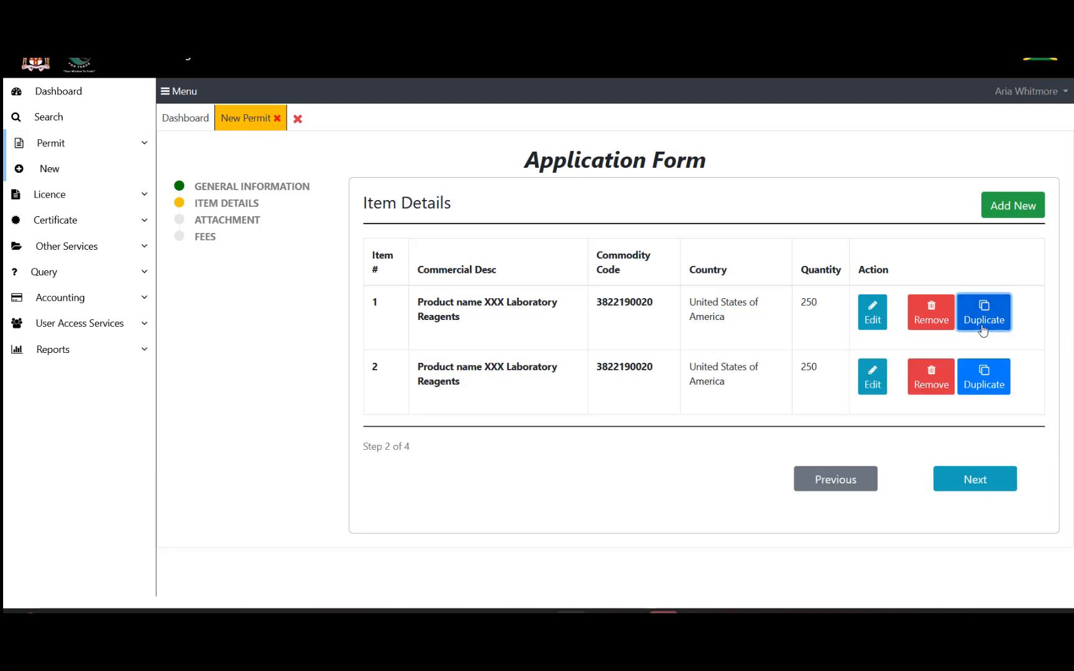
left_click(869, 383)
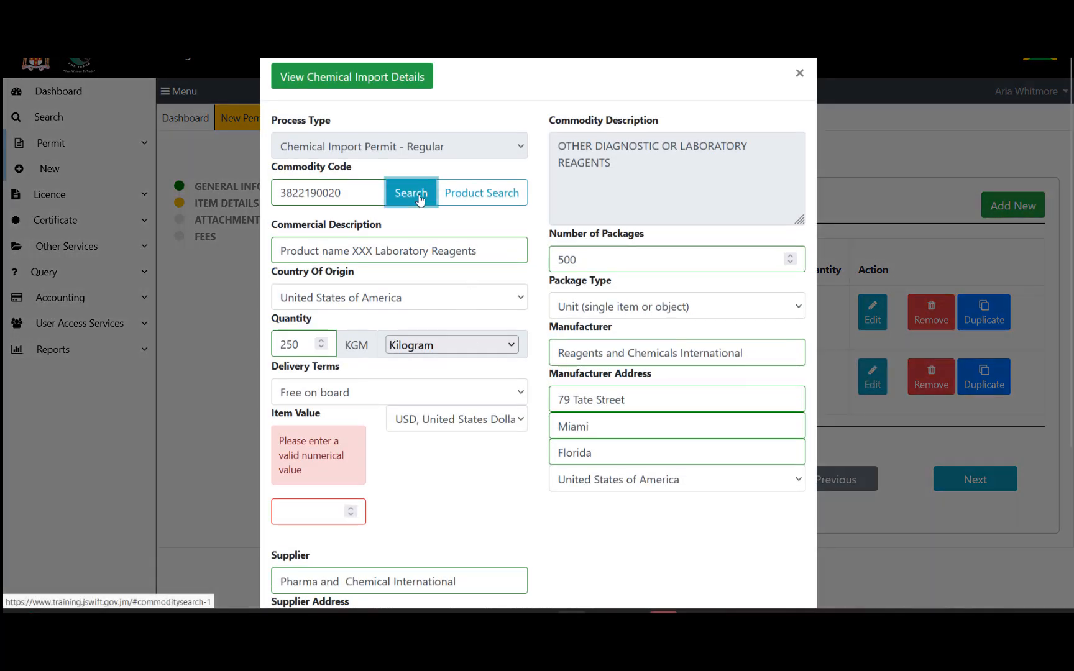
Search the commodity codes for 382219 from the duplicated item and return to its edit form
left_click(420, 196)
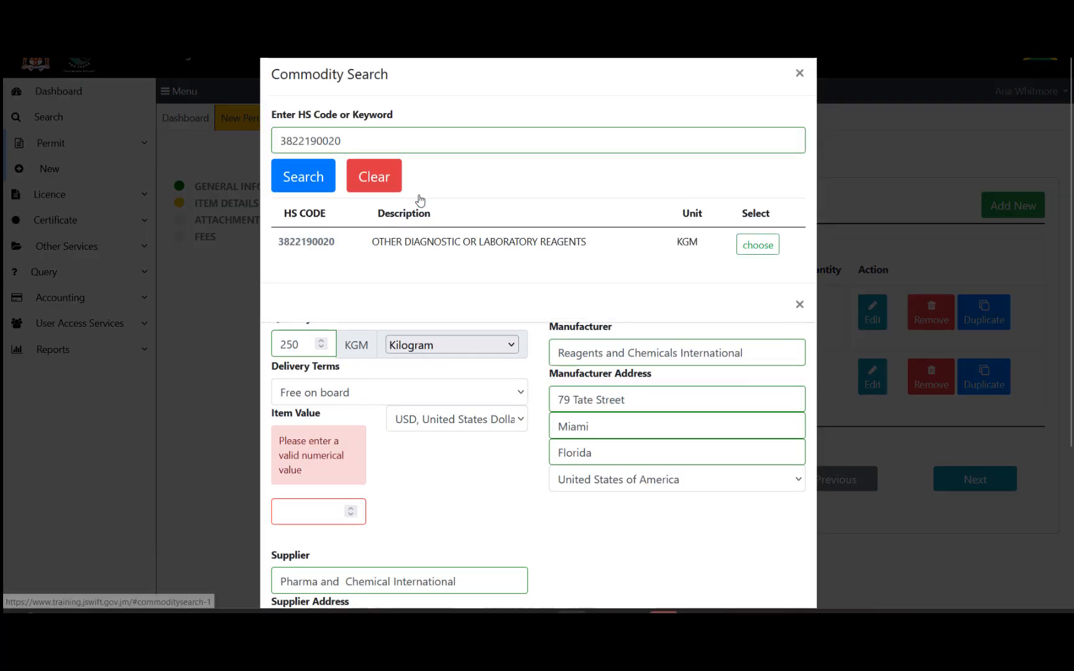
left_click(378, 147)
key("BackSpace")
key("BackSpace")
key("BackSpace")
key("BackSpace")
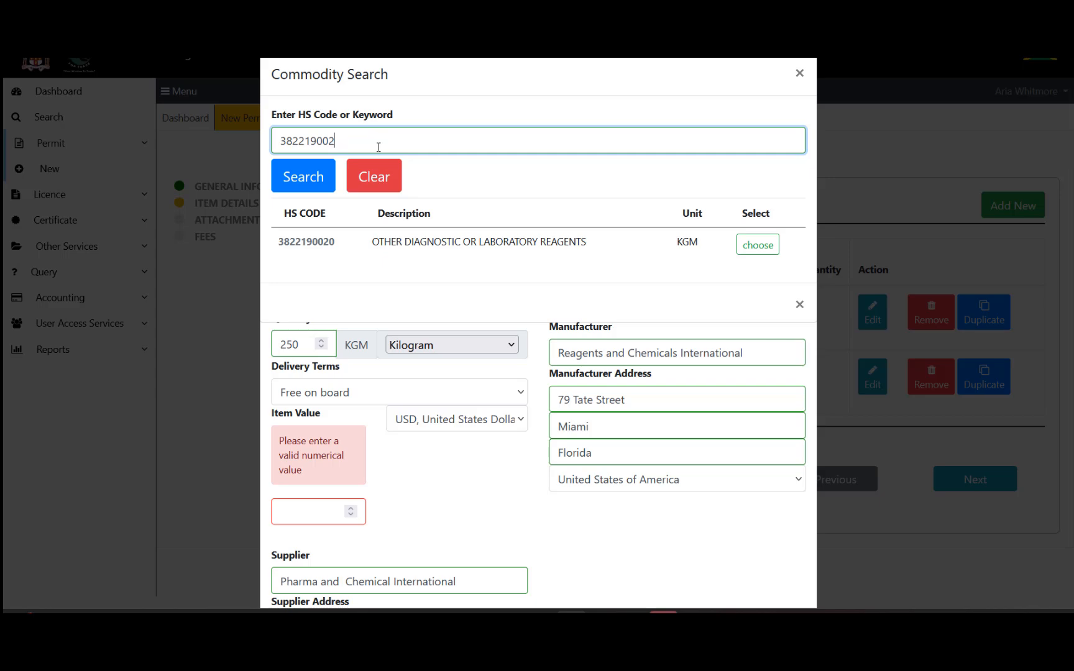
left_click(322, 181)
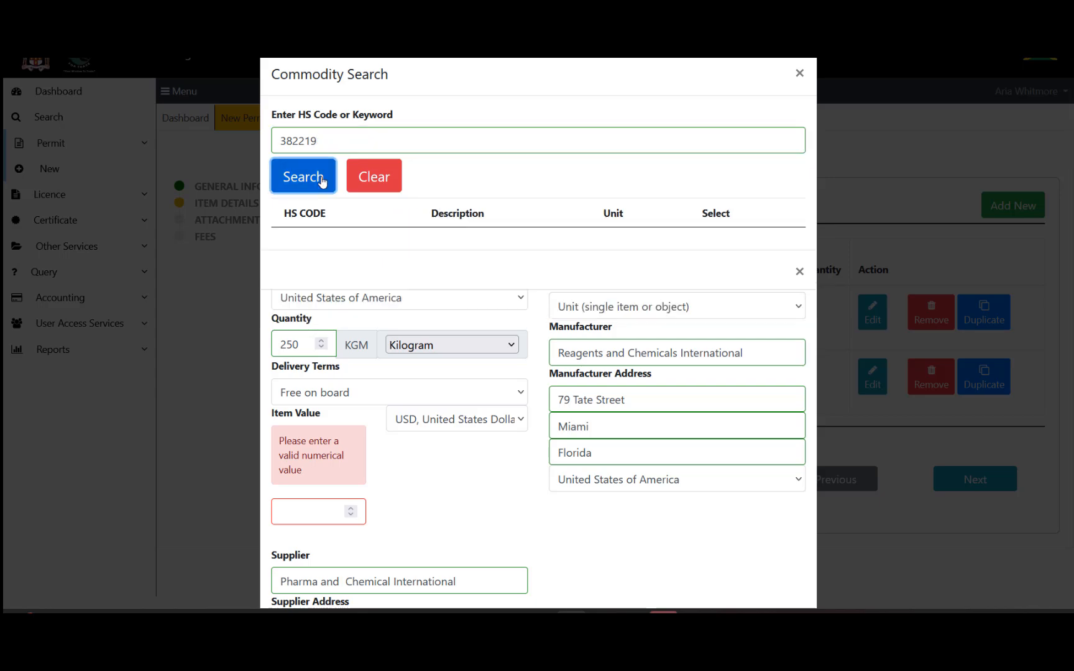
left_click(789, 292)
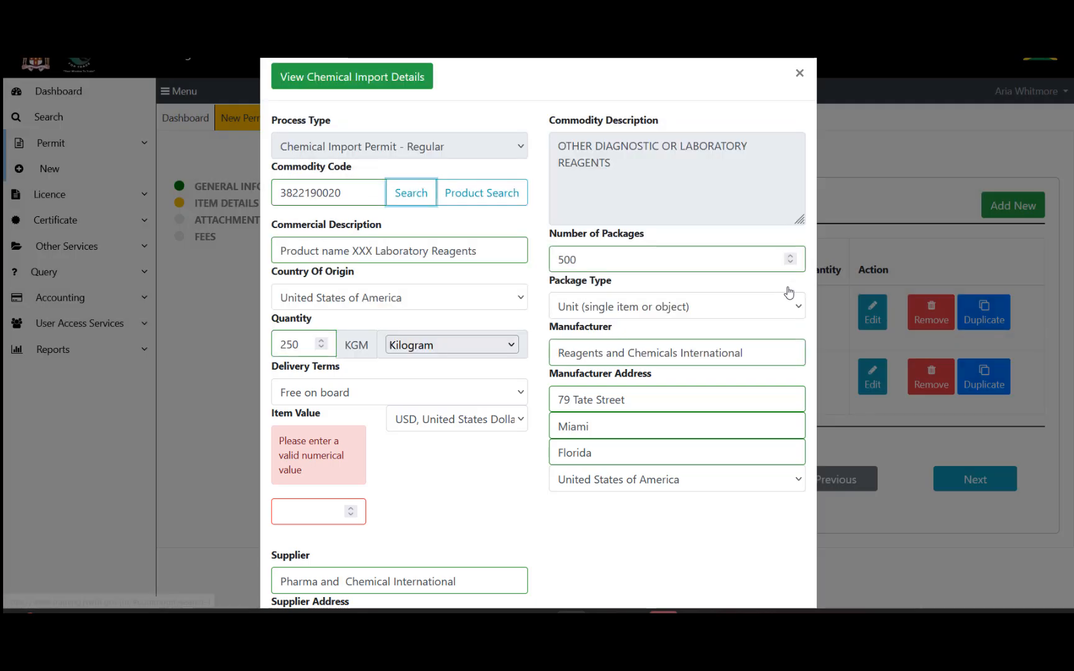
left_click(489, 250)
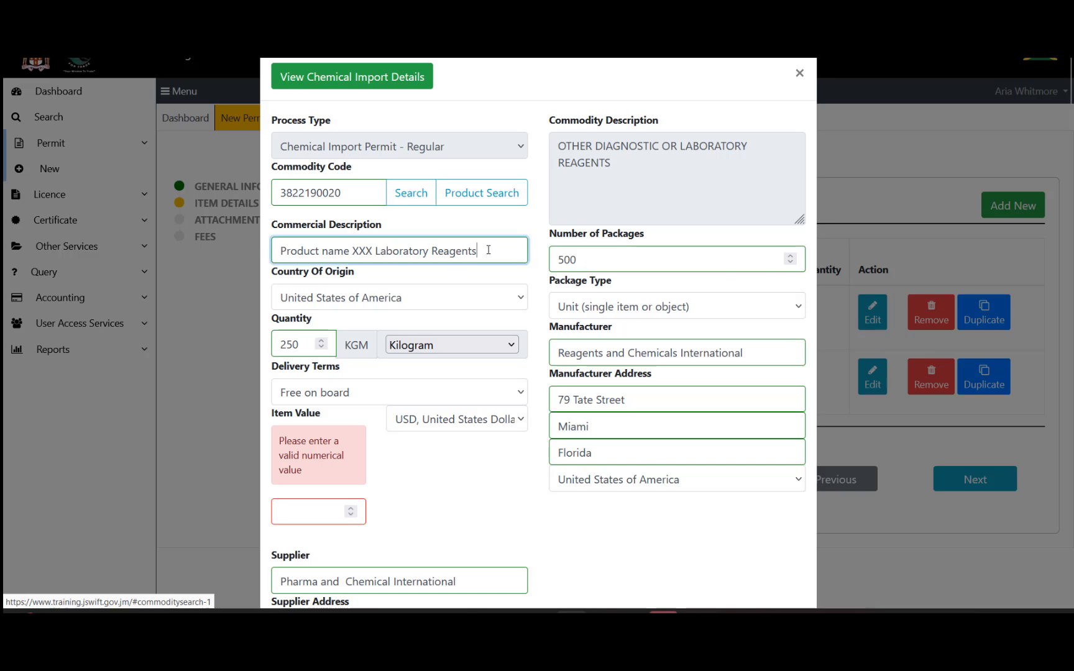
left_click(410, 194)
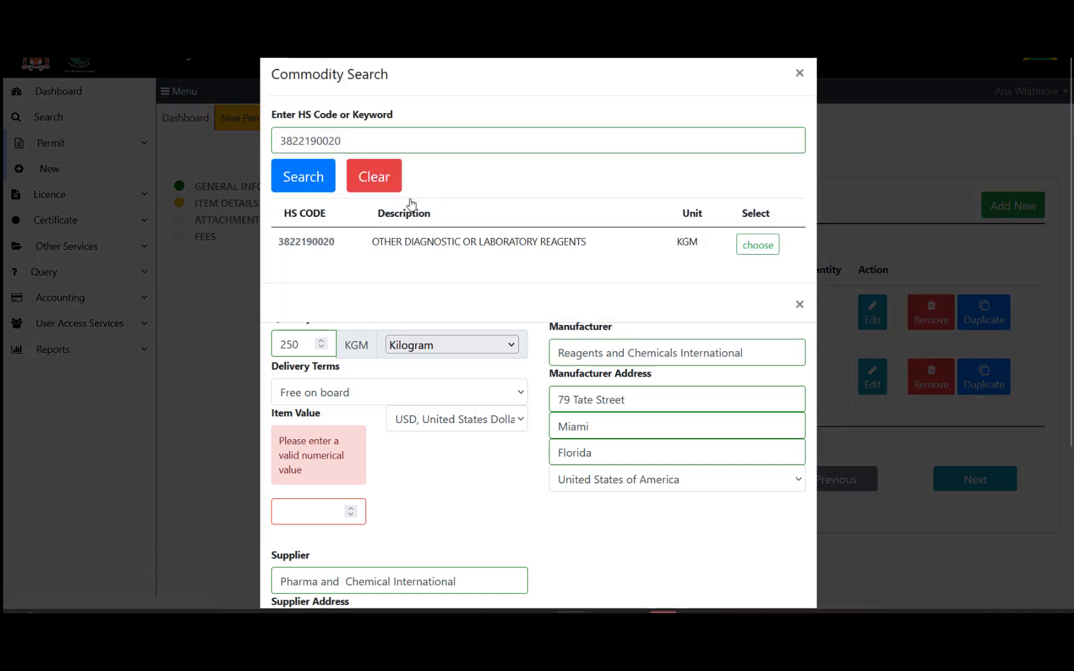
left_click(396, 145)
key("BackSpace")
key("BackSpace")
key("BackSpace")
key("BackSpace")
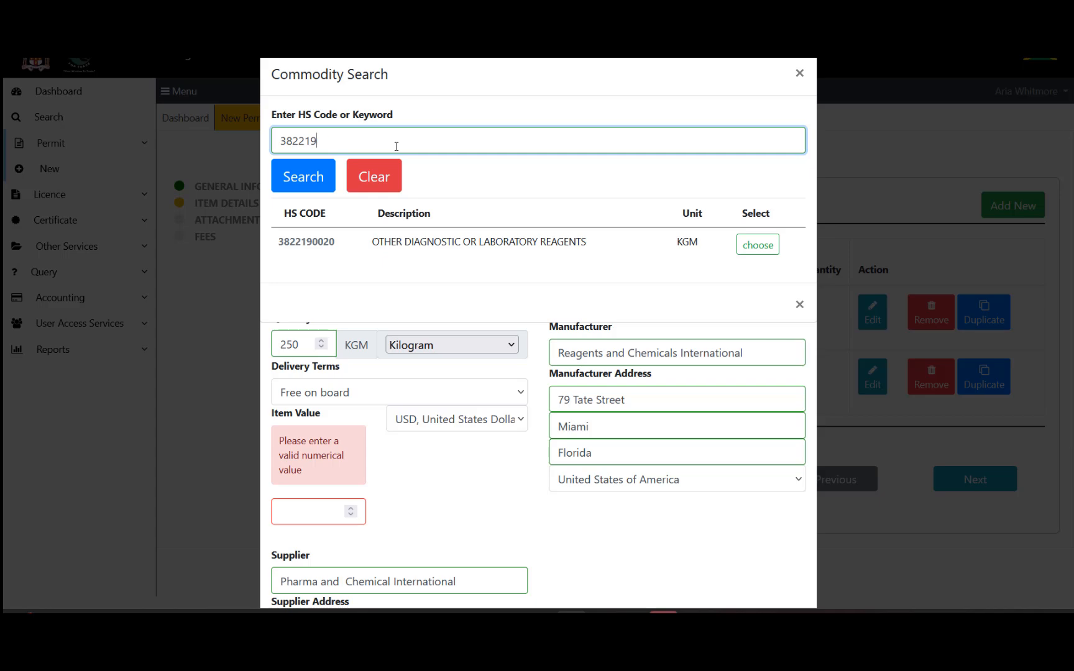
left_click(318, 178)
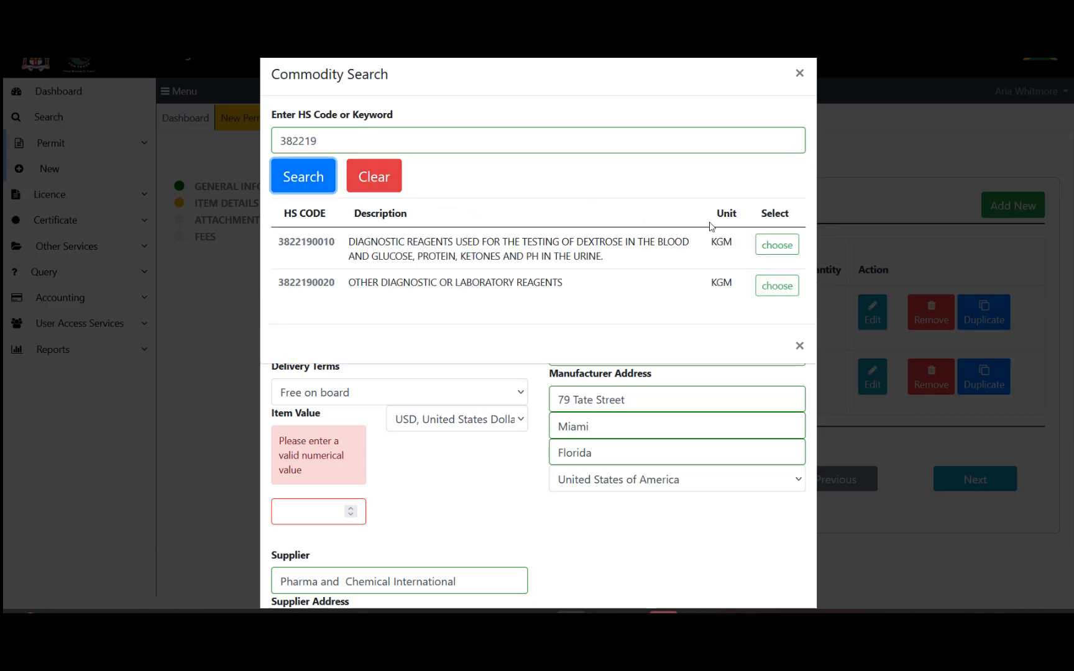
left_click(772, 246)
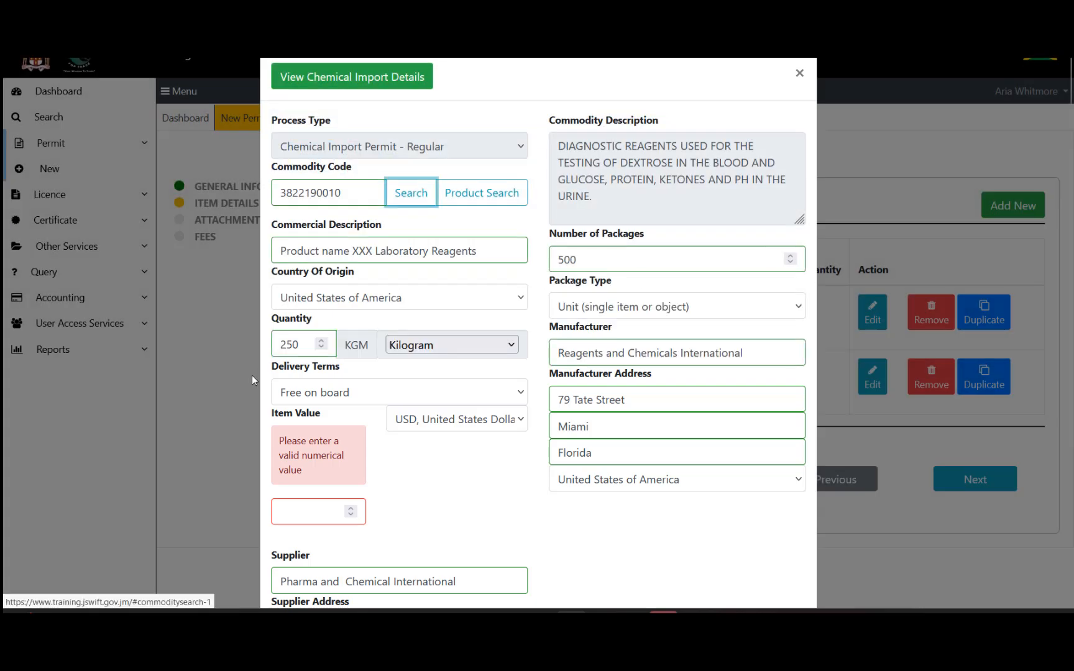
Set the number of packages of the duplicated item to 600
left_click(589, 258)
key("BackSpace")
key("BackSpace")
key("BackSpace")
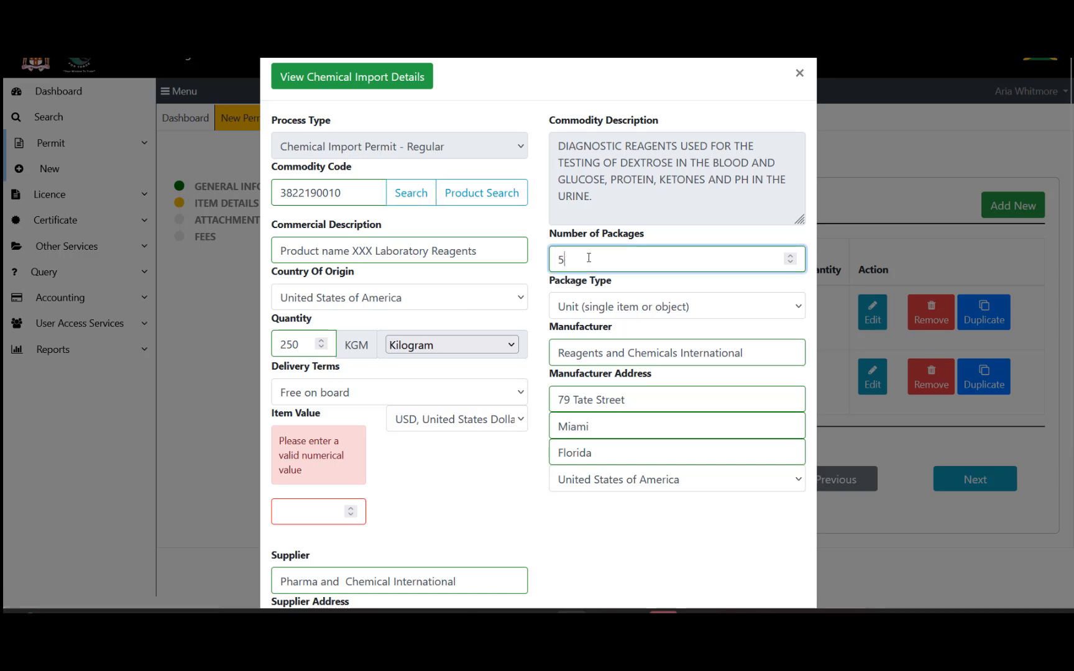
type("600")
Set the item's quantity to 3000 kilograms and its item value to 7000 US dollars
left_click(294, 344)
key("BackSpace")
key("BackSpace")
type("3000")
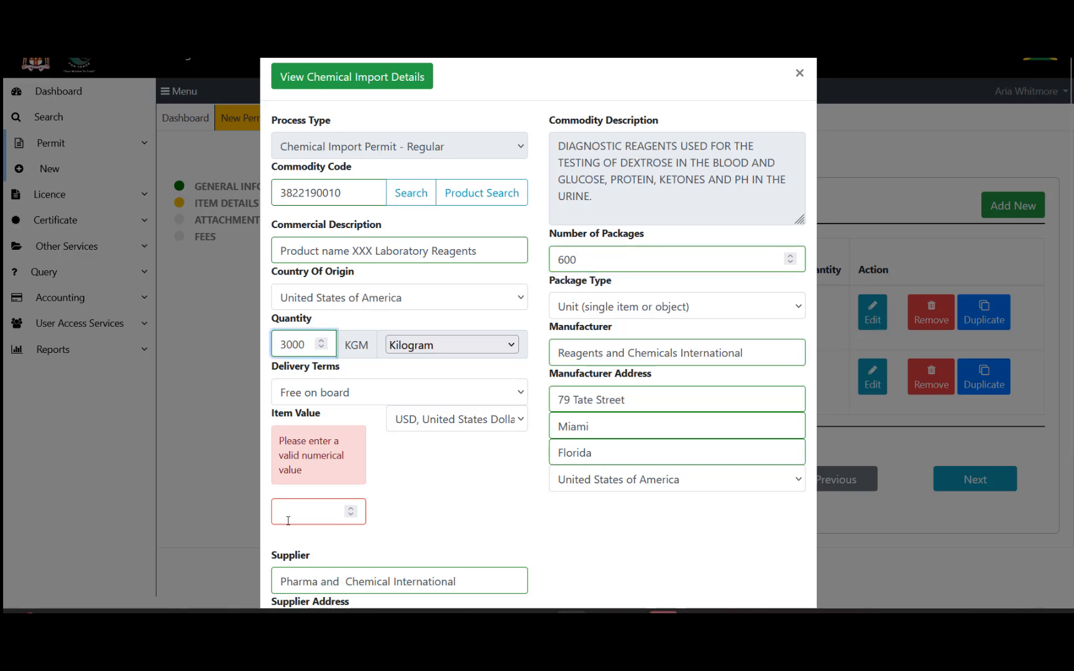
left_click(288, 521)
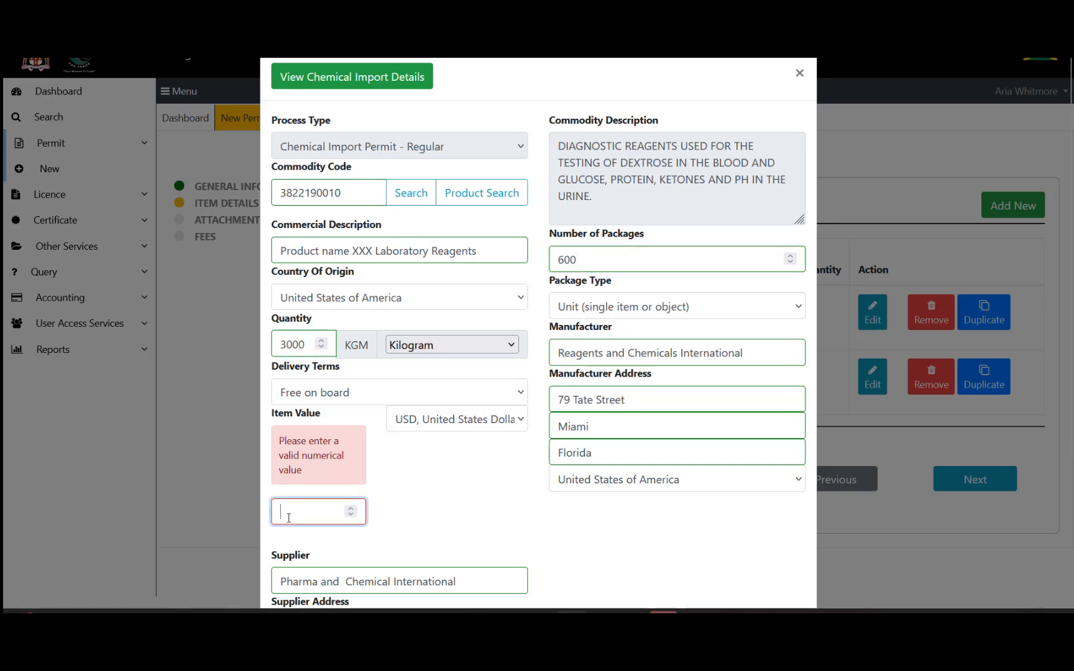
type("7000")
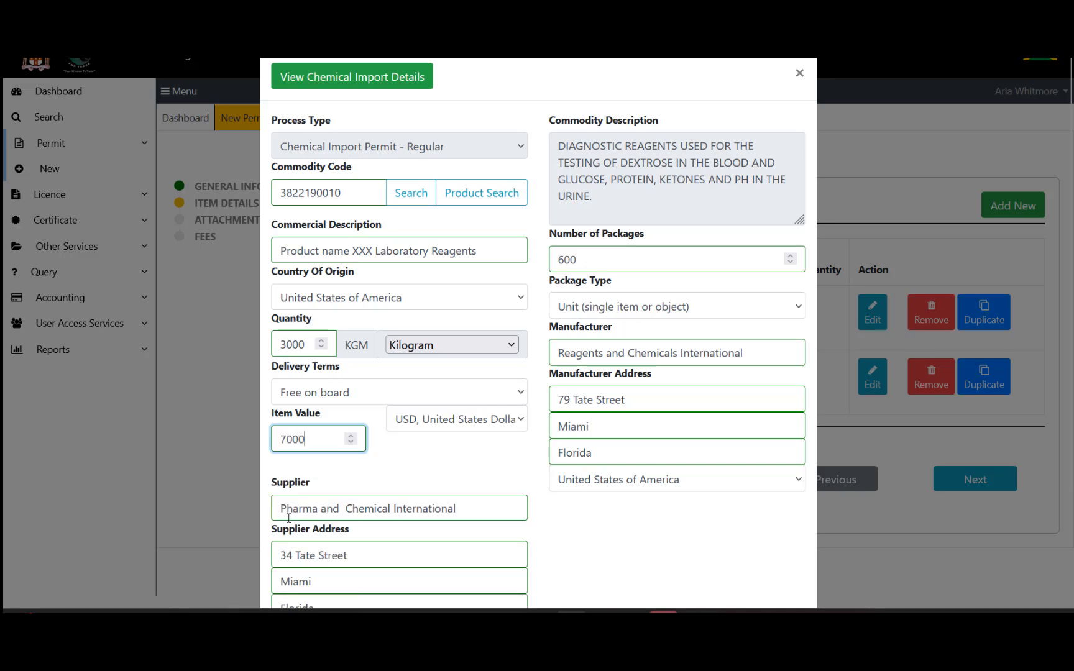
Change the manufacturer's name to Pharma and Chemicals International
left_click(748, 354)
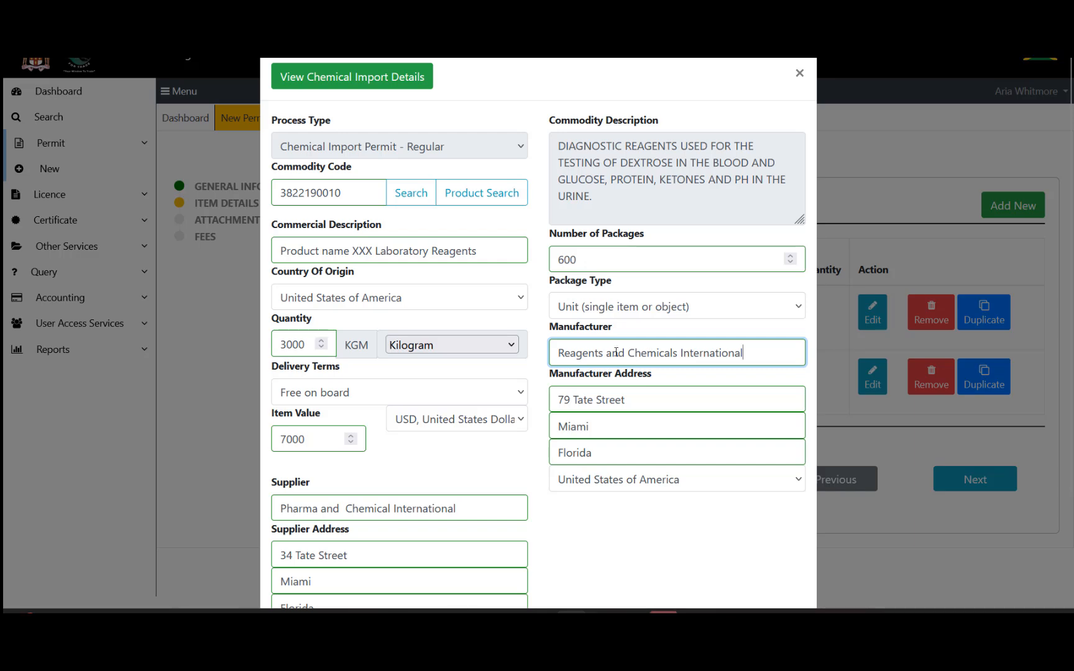
key("BackSpace")
key("BackSpace")
key("BackSpace")
key("BackSpace")
key("BackSpace")
key("BackSpace")
key("BackSpace")
key("BackSpace")
key("BackSpace")
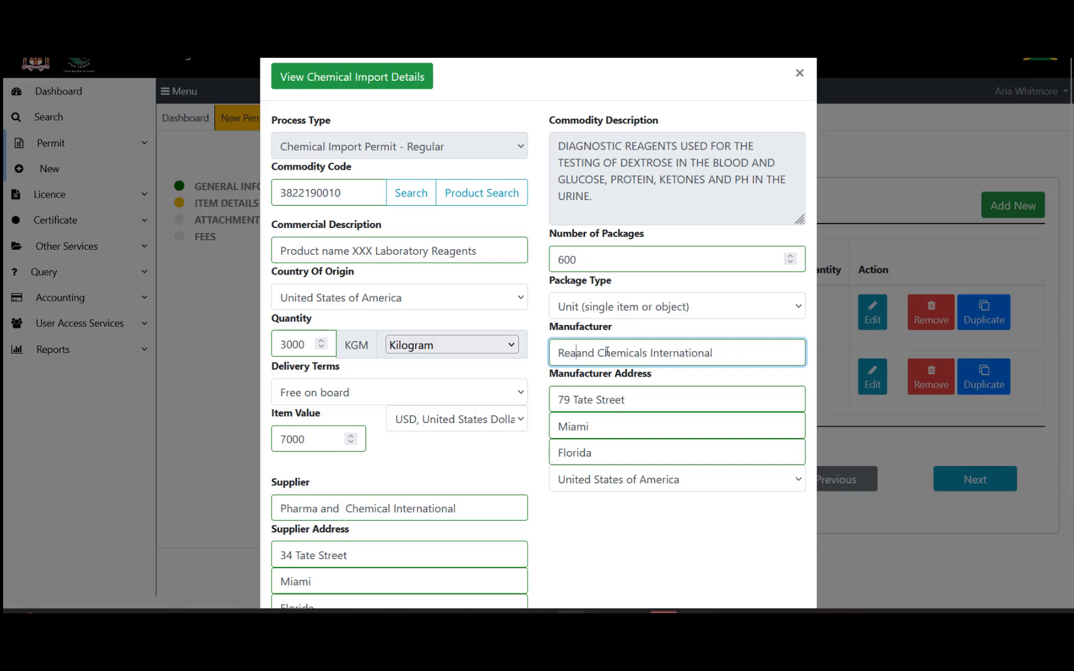
type("Pharms")
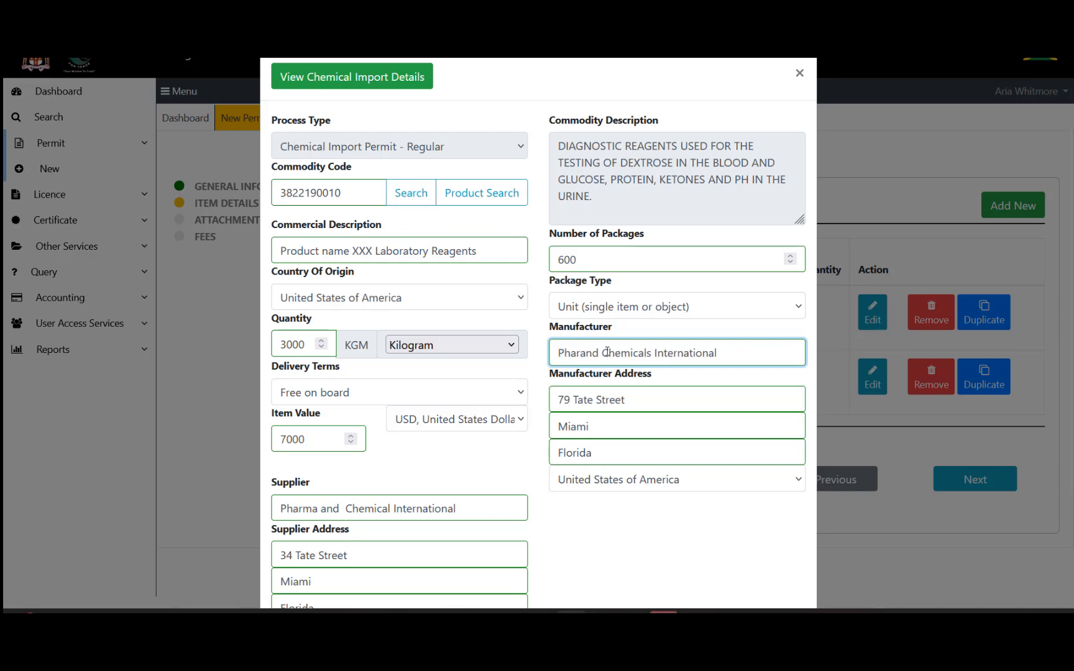
key("BackSpace")
type("a")
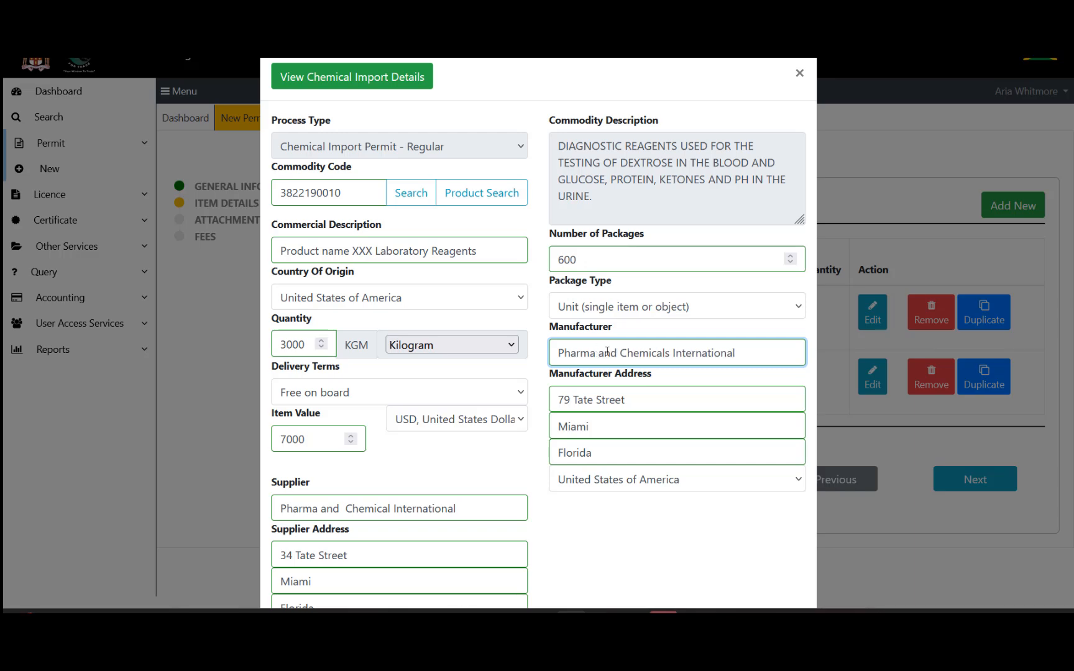
Replace the street number in the manufacturer's address with the one from the supplier's address, and review the rest of the item form
left_click(573, 400)
key("BackSpace")
key("BackSpace")
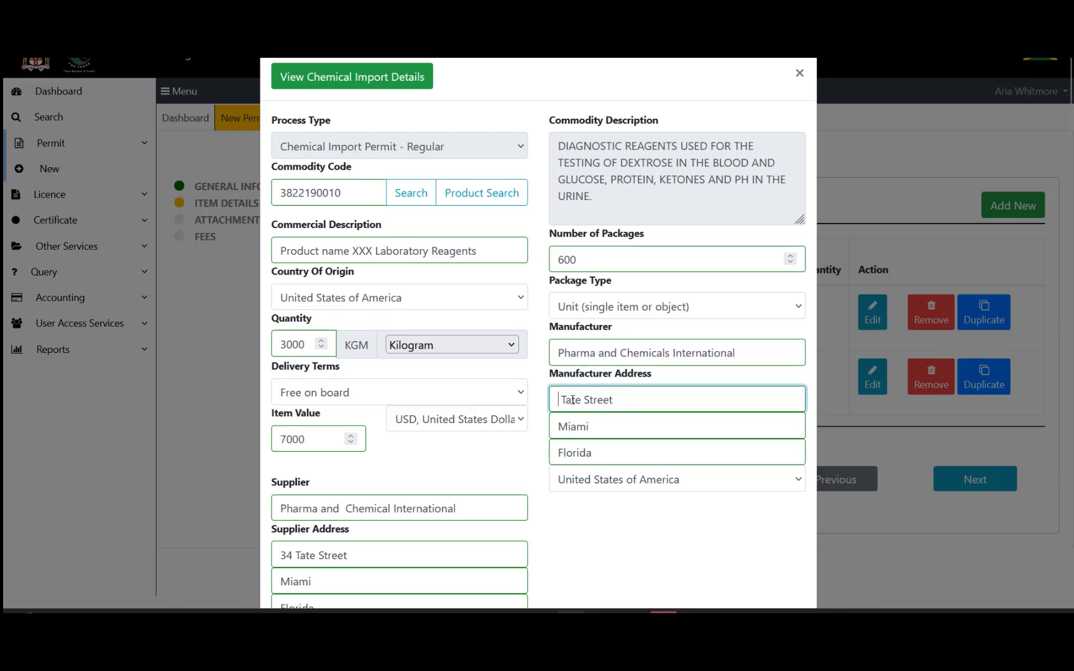
type("34")
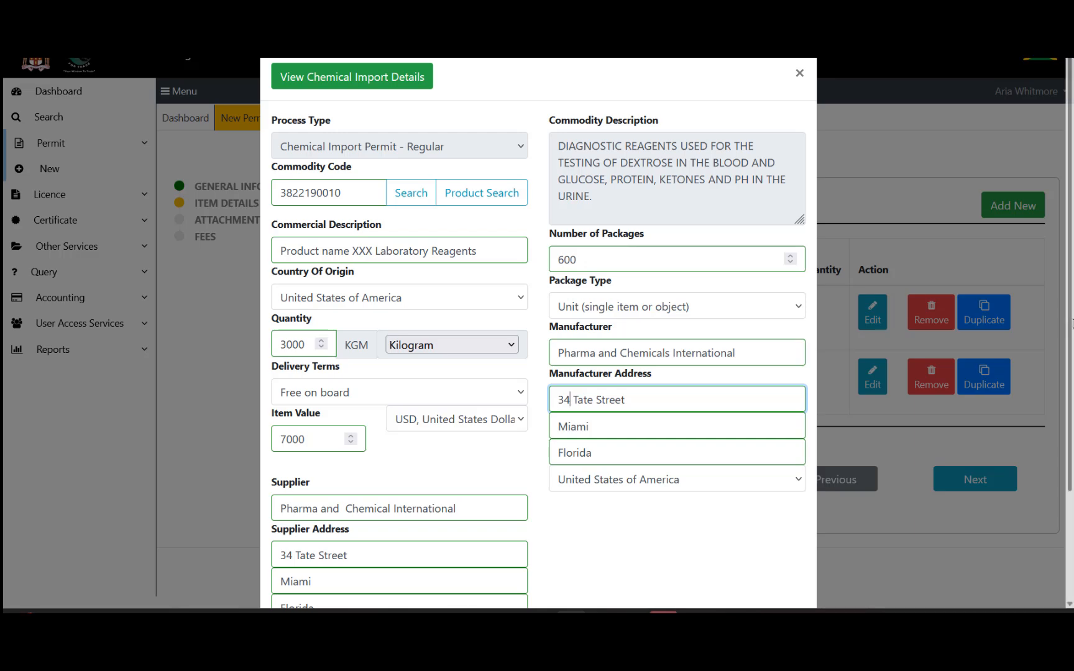
scroll(1070, 326, "down", 2)
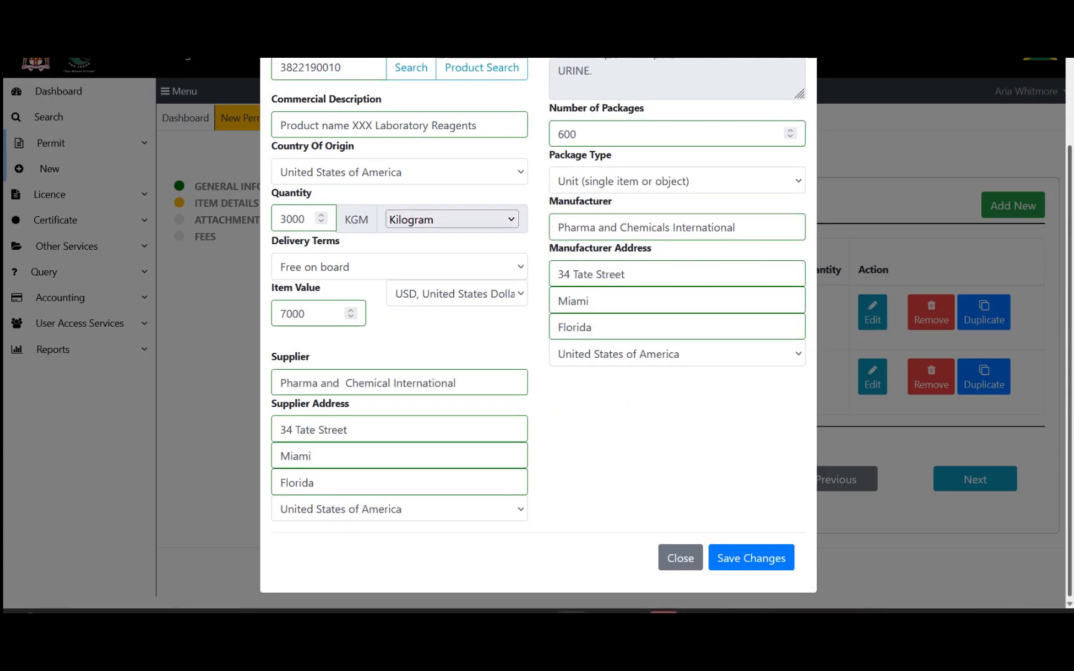
scroll(1072, 427, "up", 2)
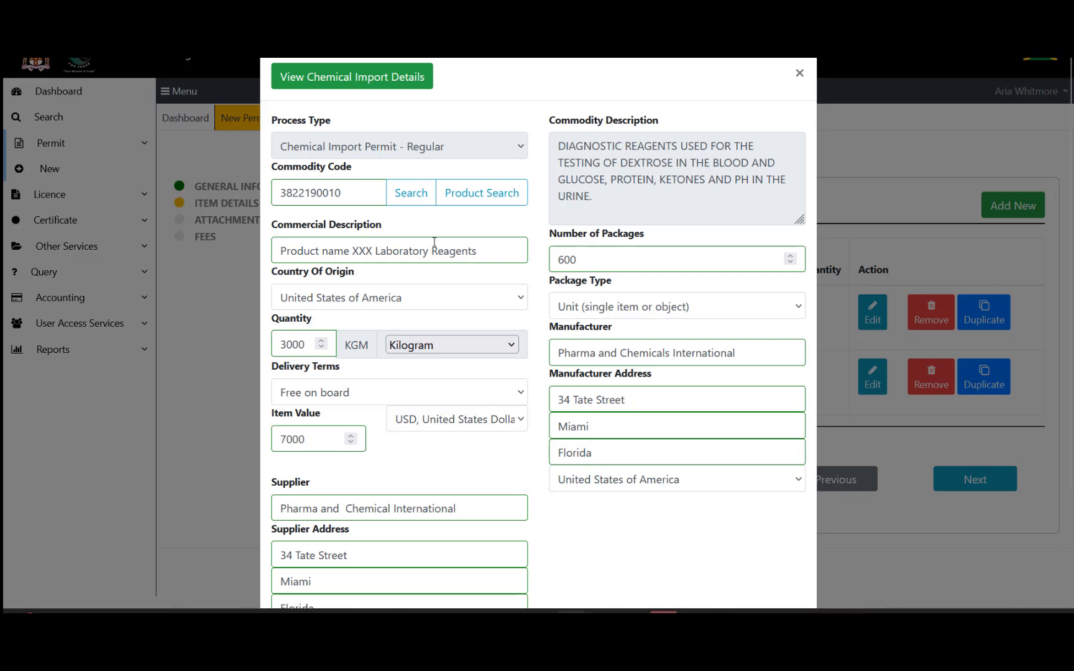
Open the item's chemical import details and set the package size to 12
left_click(360, 82)
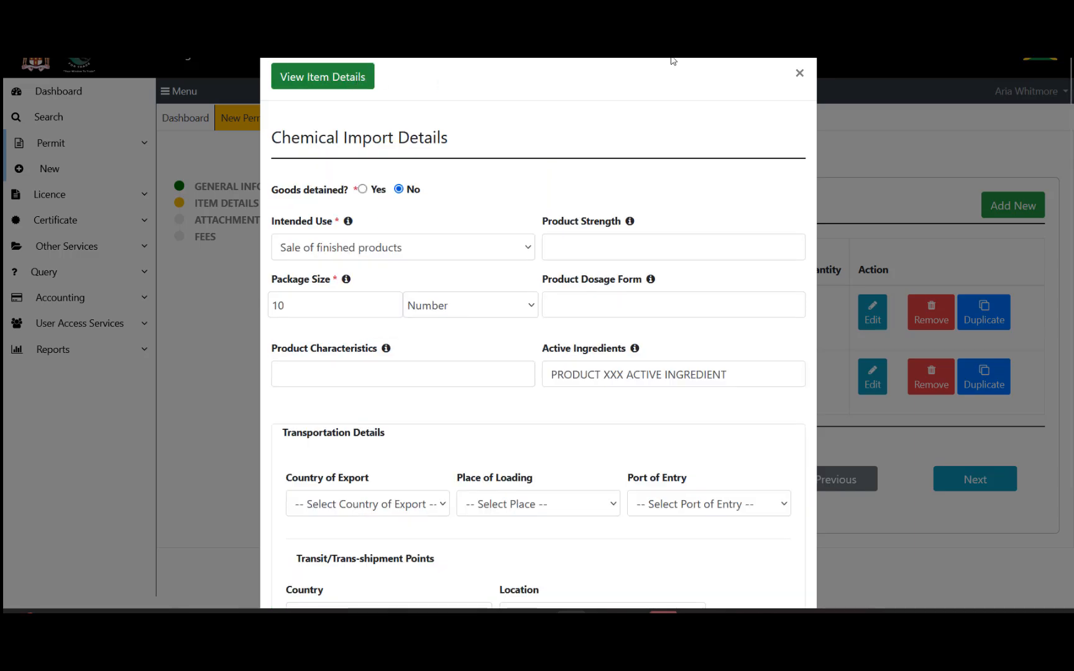
scroll(494, 190, "down", 3)
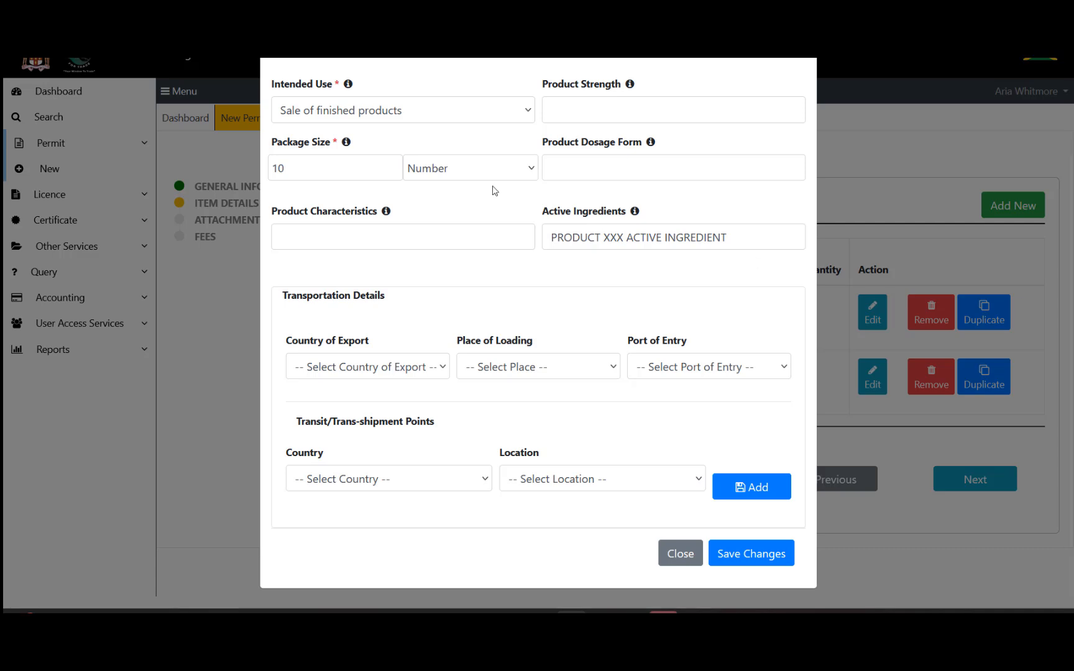
left_click(338, 172)
key("BackSpace")
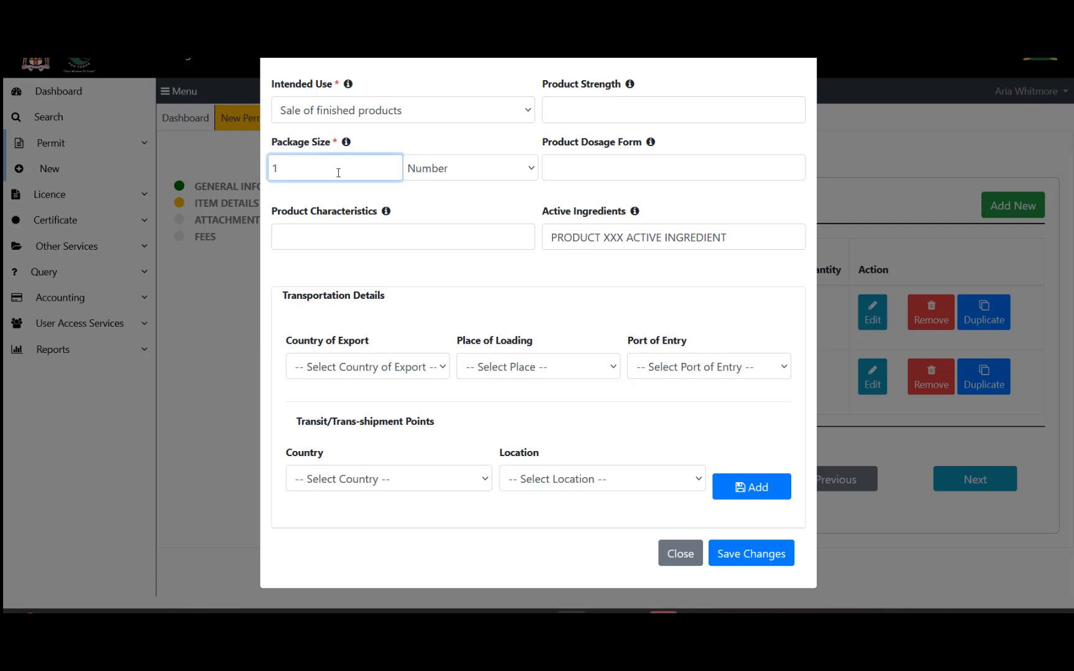
type("2")
Save the changes to the duplicated item and close its edit form
left_click(741, 568)
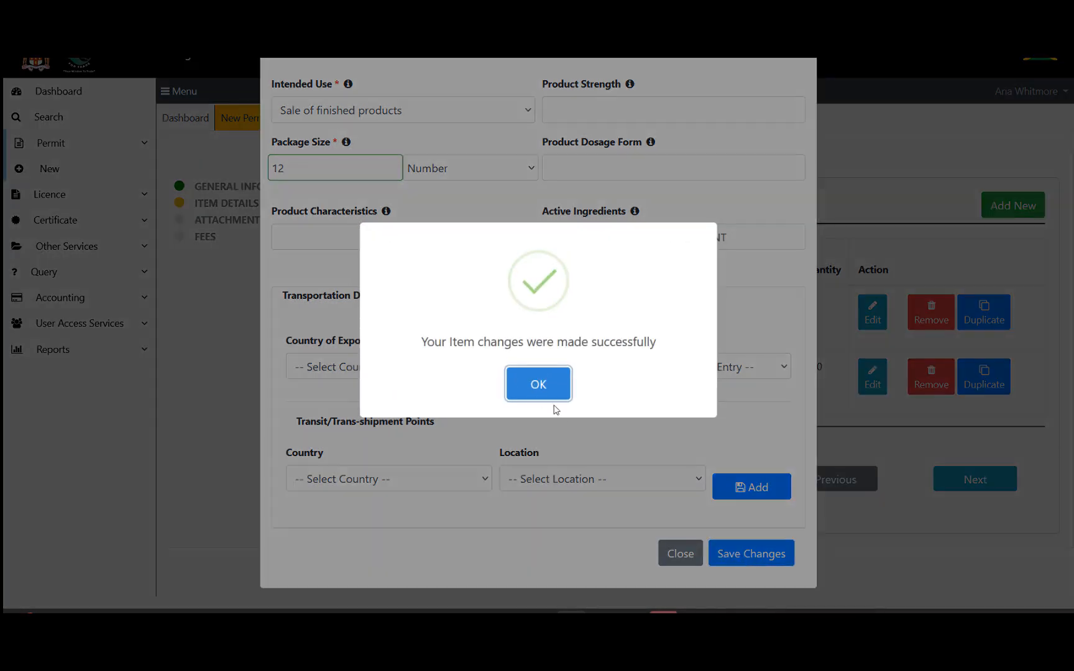
left_click(537, 389)
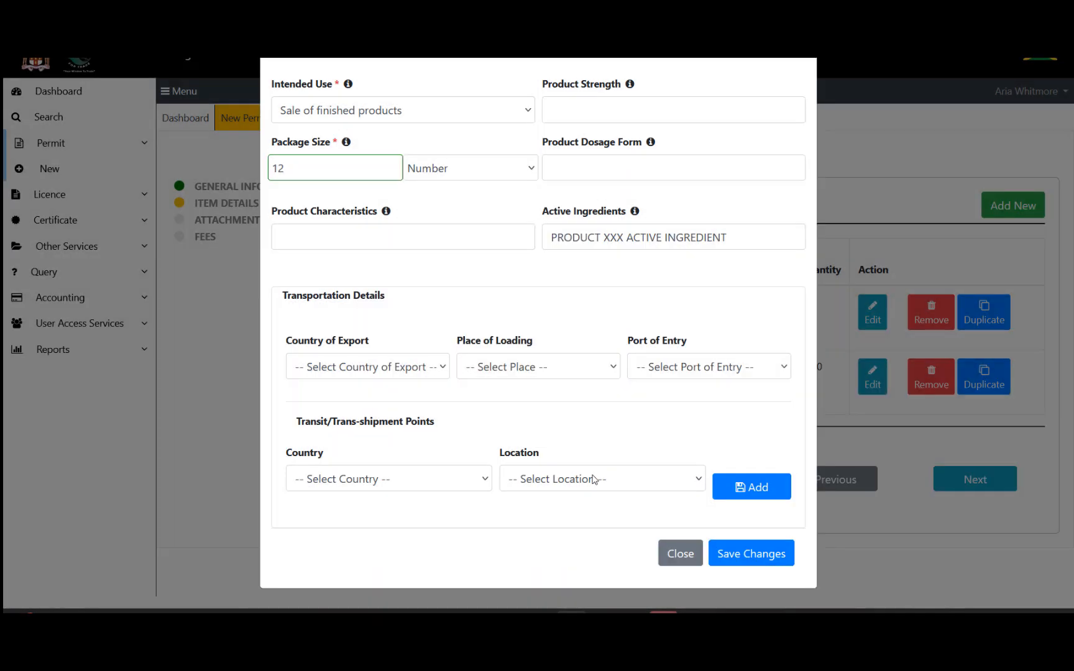
left_click(670, 554)
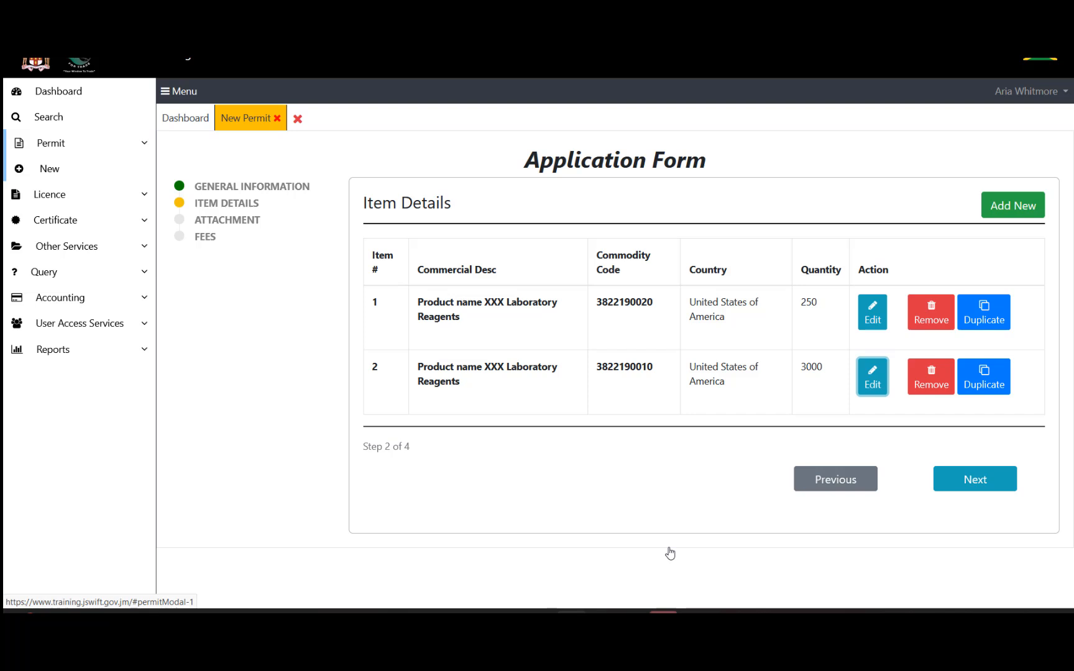
Proceed to the attachment stage of the application and set the document type to Proforma Invoice
left_click(966, 488)
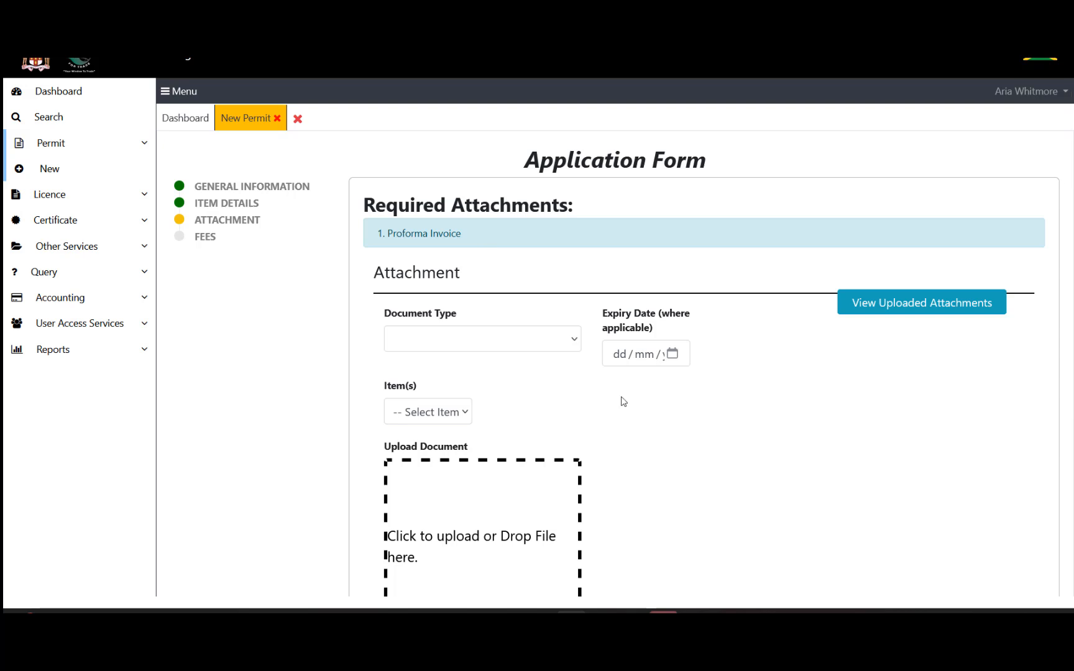
scroll(622, 401, "down", 1)
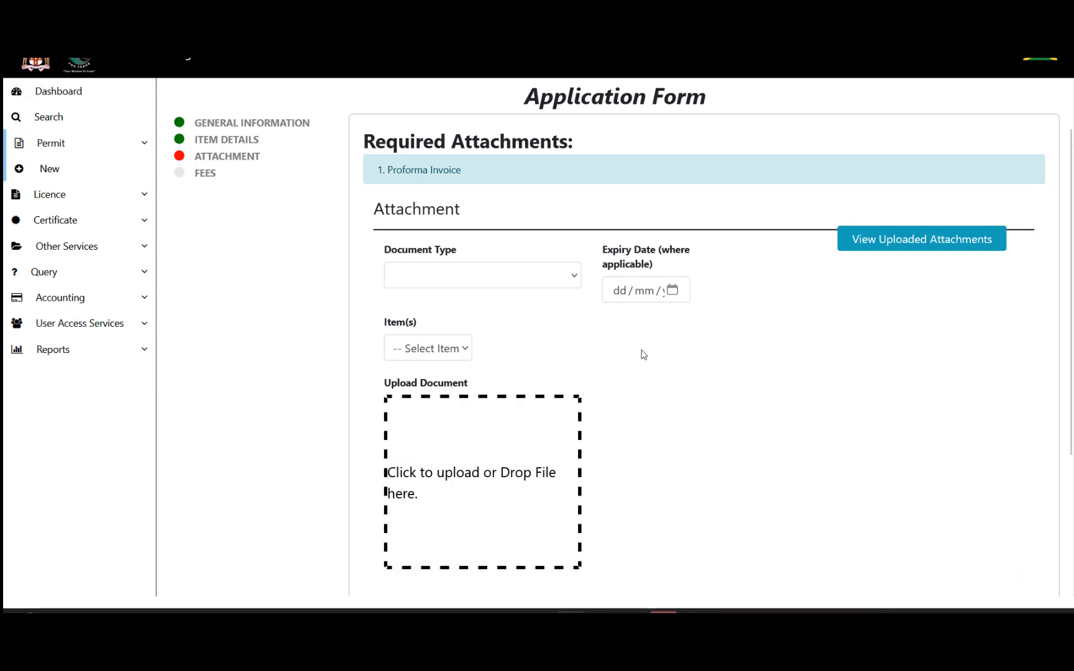
left_click(570, 281)
type("pro")
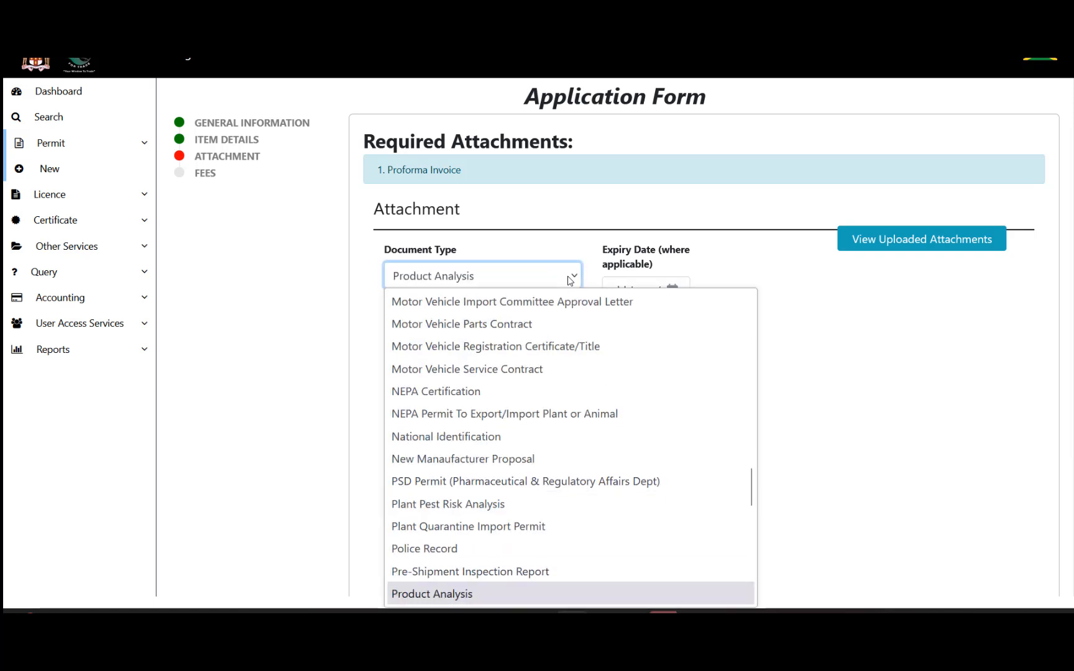
key("Down")
key("Down")
key("Down")
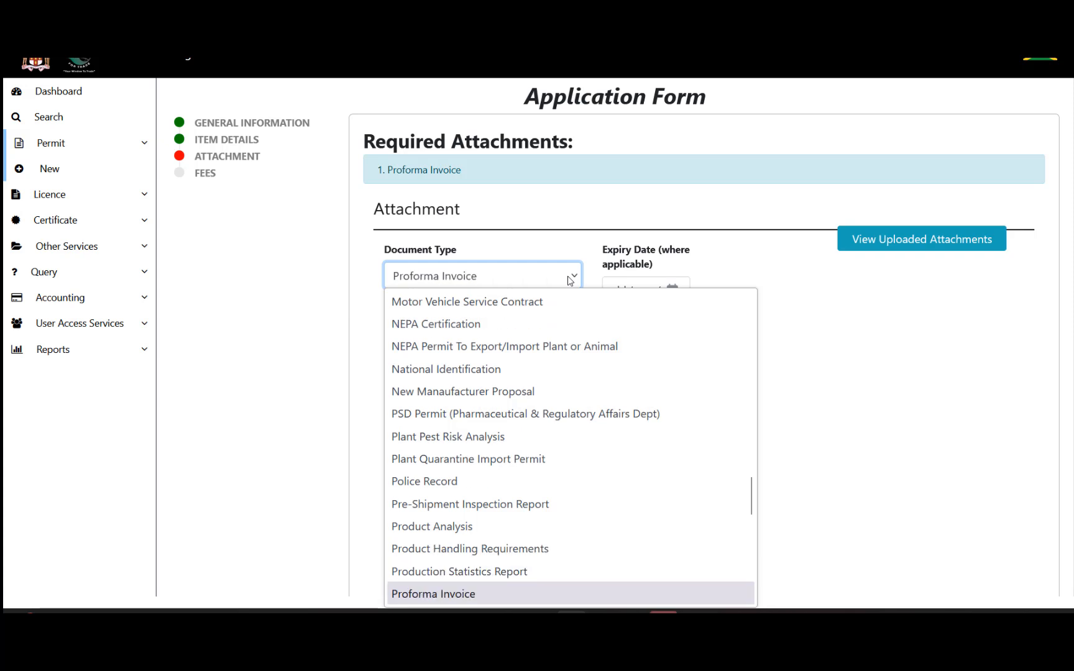
key("Return")
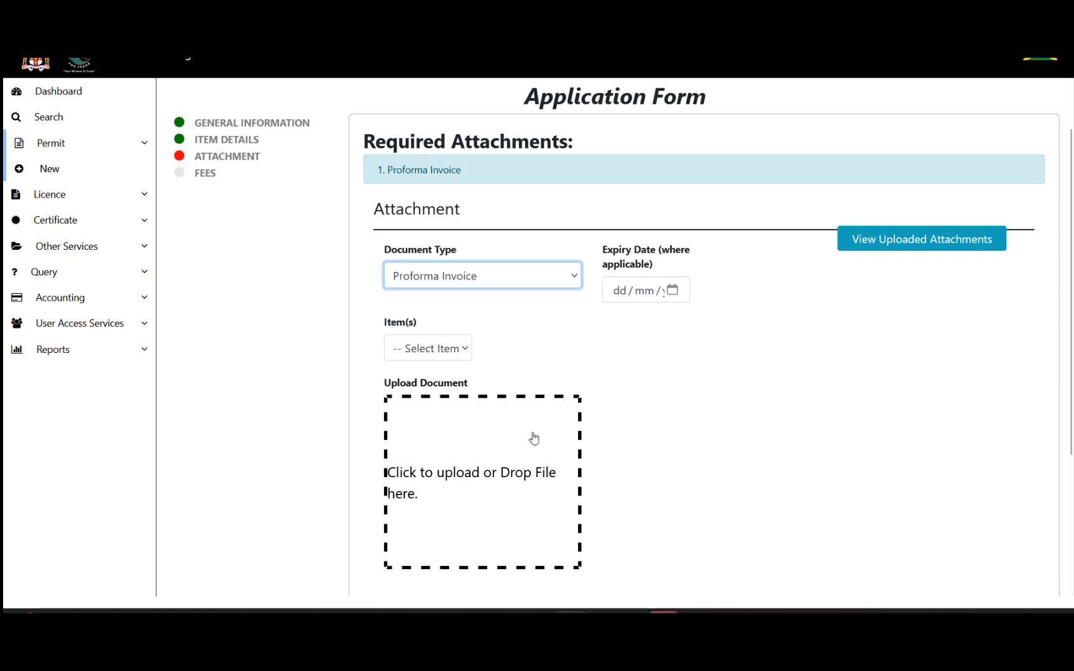
Upload the Commercial Invoice file from the desktop and add it as the proforma invoice attachment
left_click(511, 476)
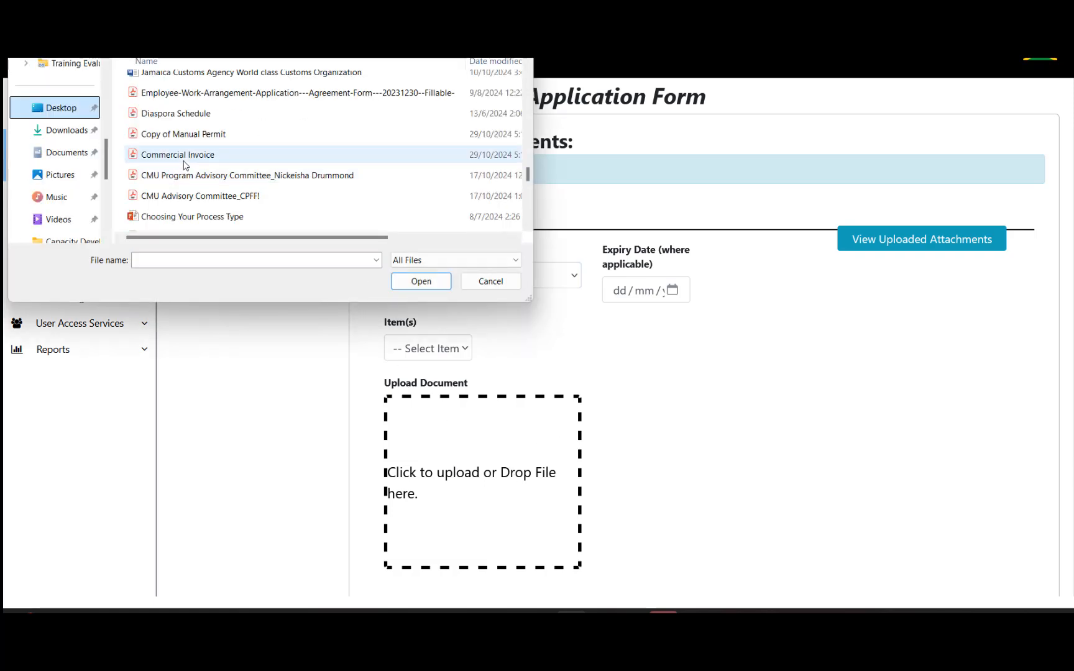
left_click(185, 163)
left_click(412, 284)
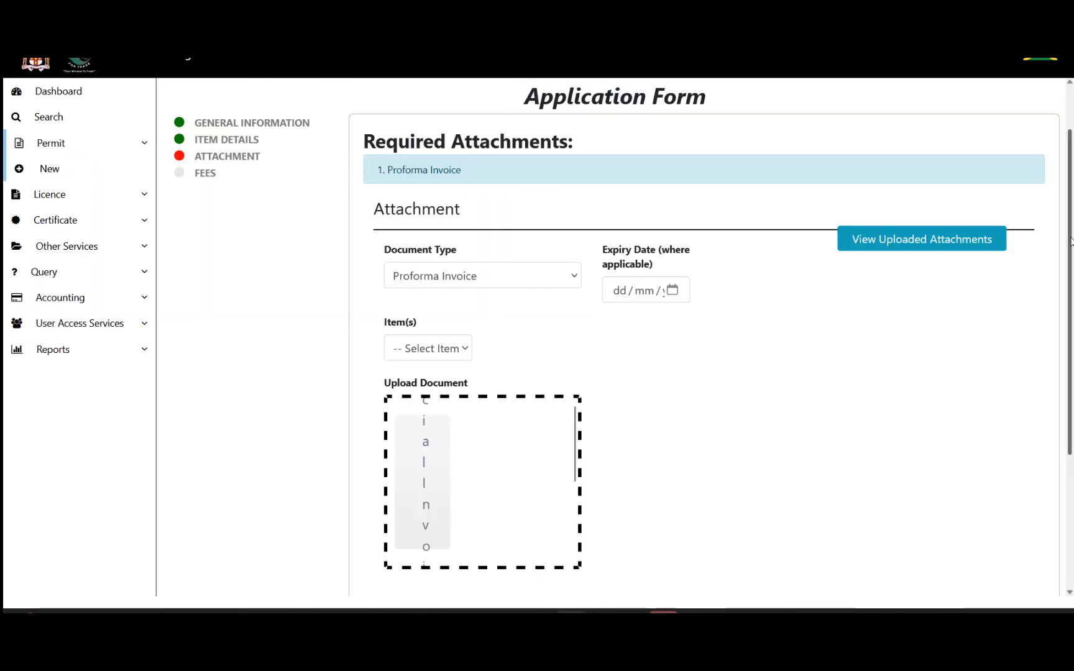
scroll(1071, 241, "down", 3)
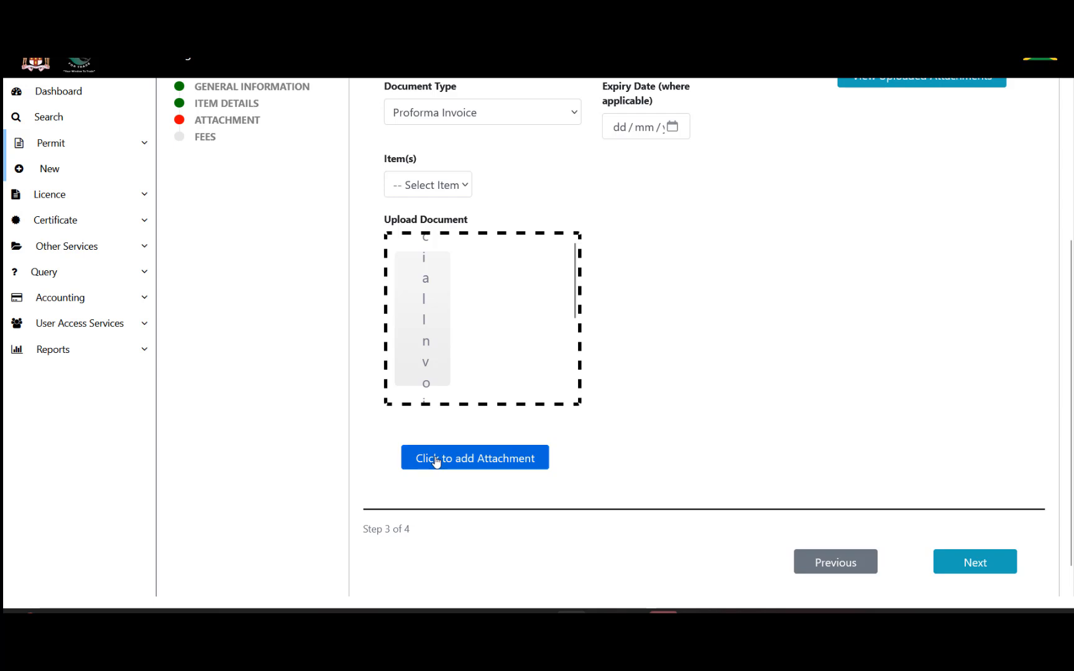
left_click(436, 460)
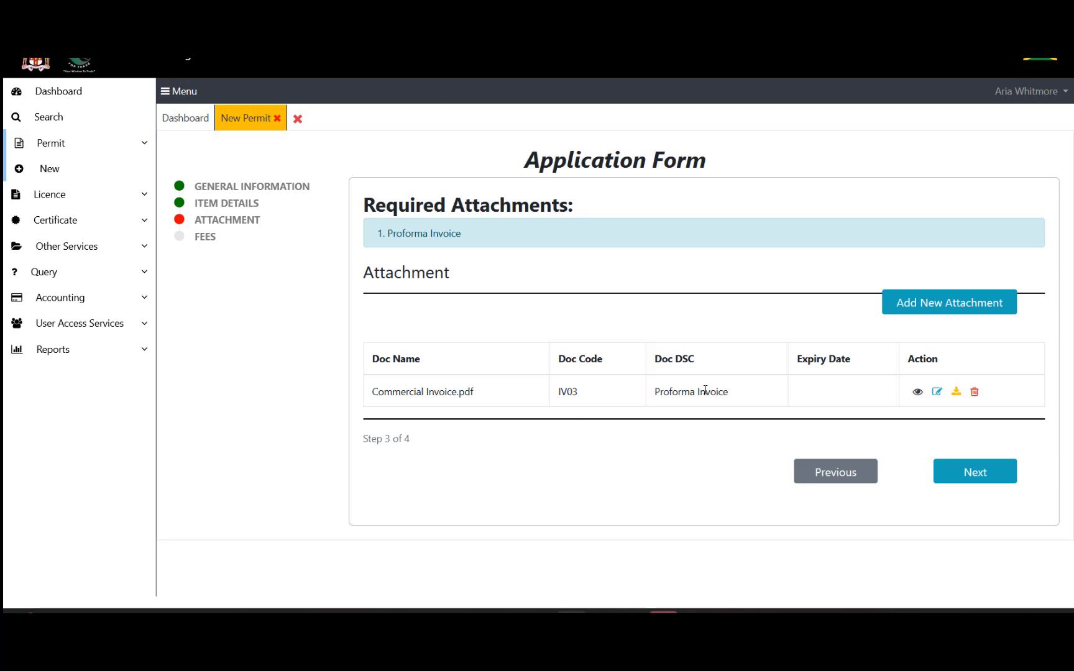
Add a second attachment by uploading the Copy of Manual Permit file from the desktop, leaving its document type unselected
left_click(917, 310)
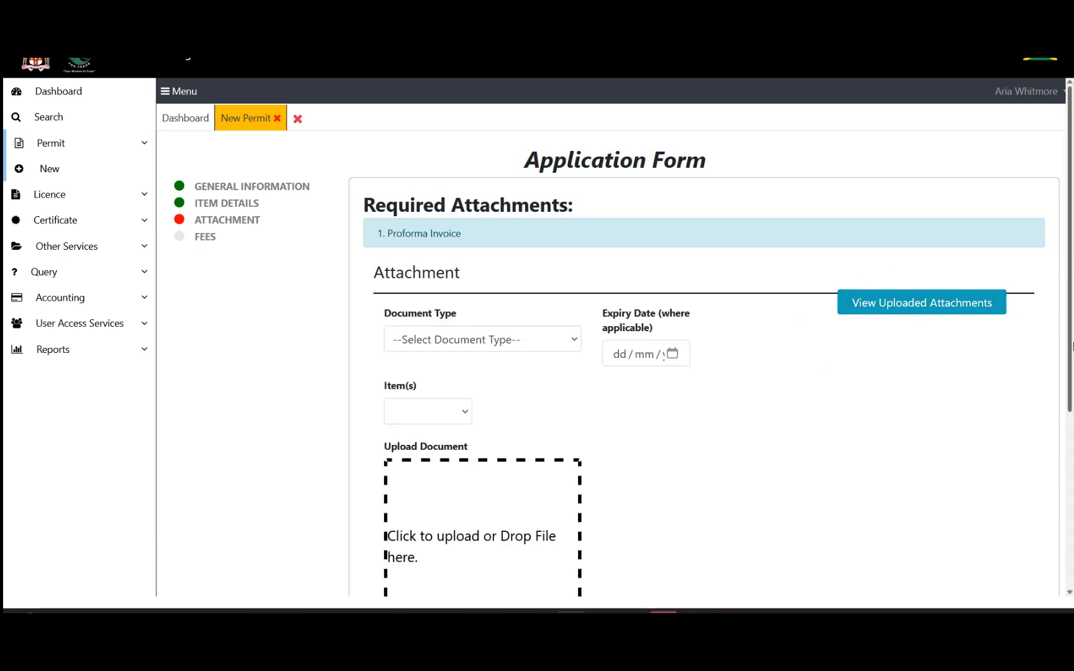
scroll(510, 405, "down", 3)
left_click(484, 346)
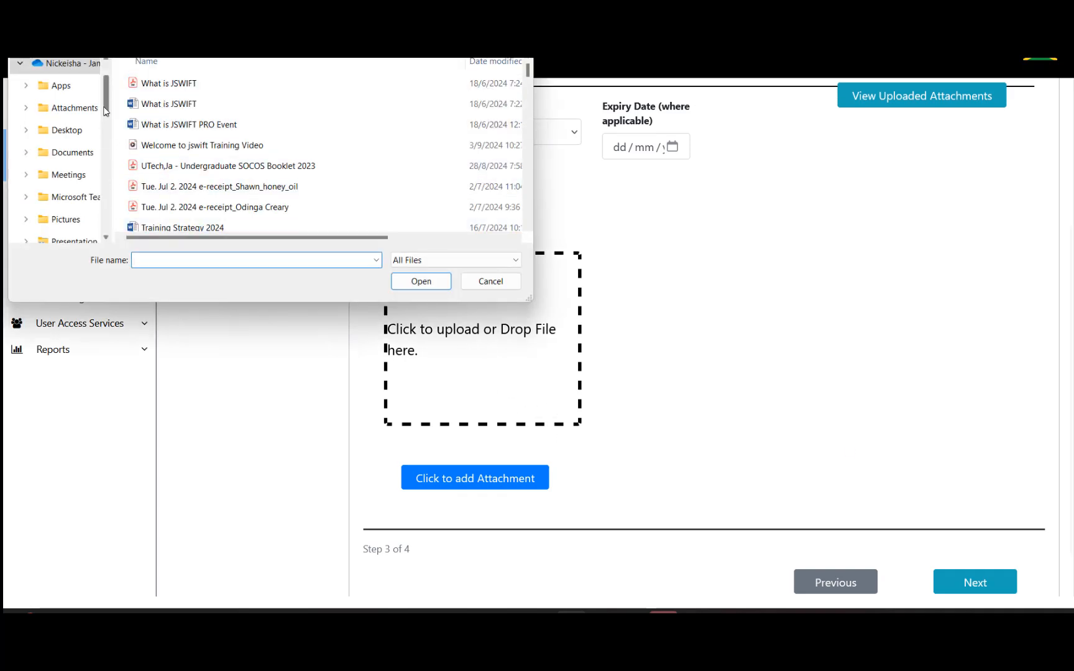
left_click_drag(106, 112, 114, 161)
left_click(61, 153)
left_click(183, 148)
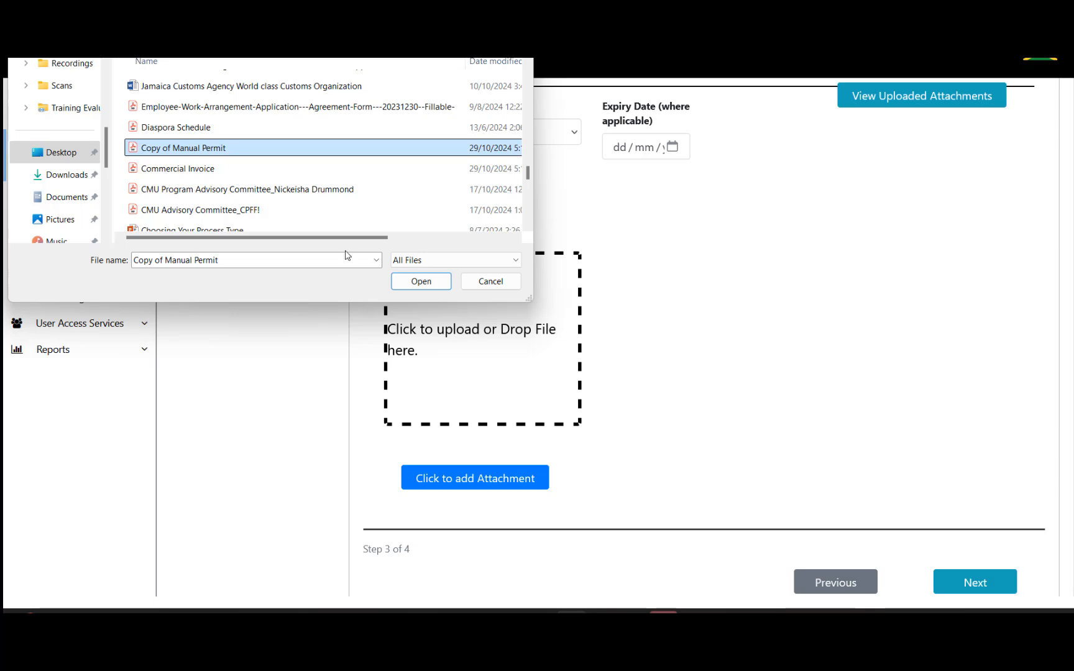
left_click(409, 283)
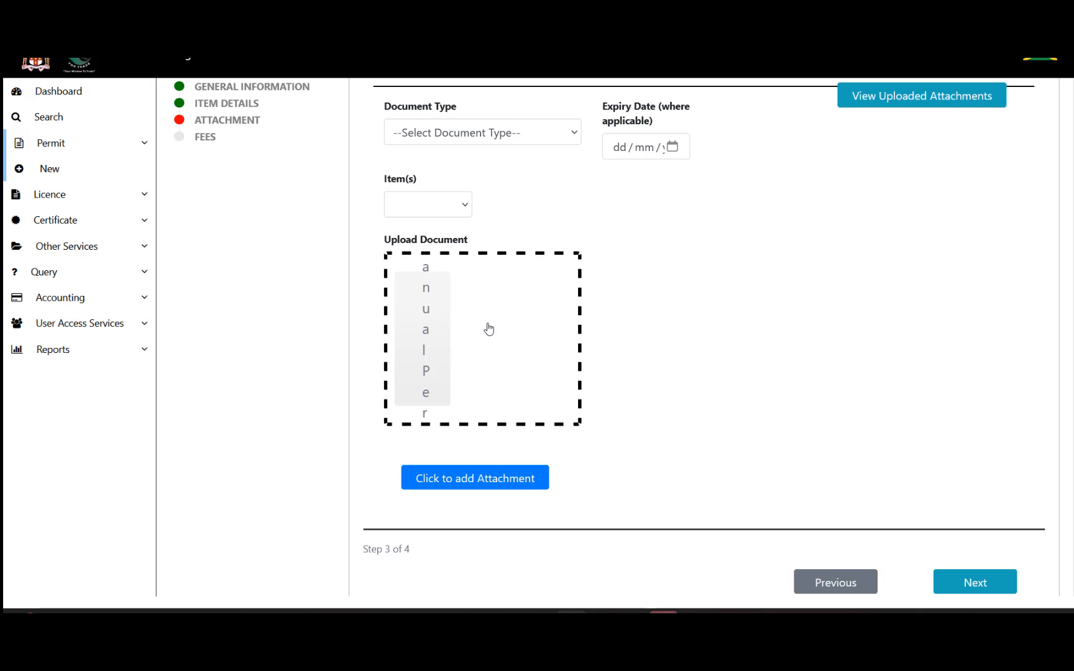
left_click(453, 488)
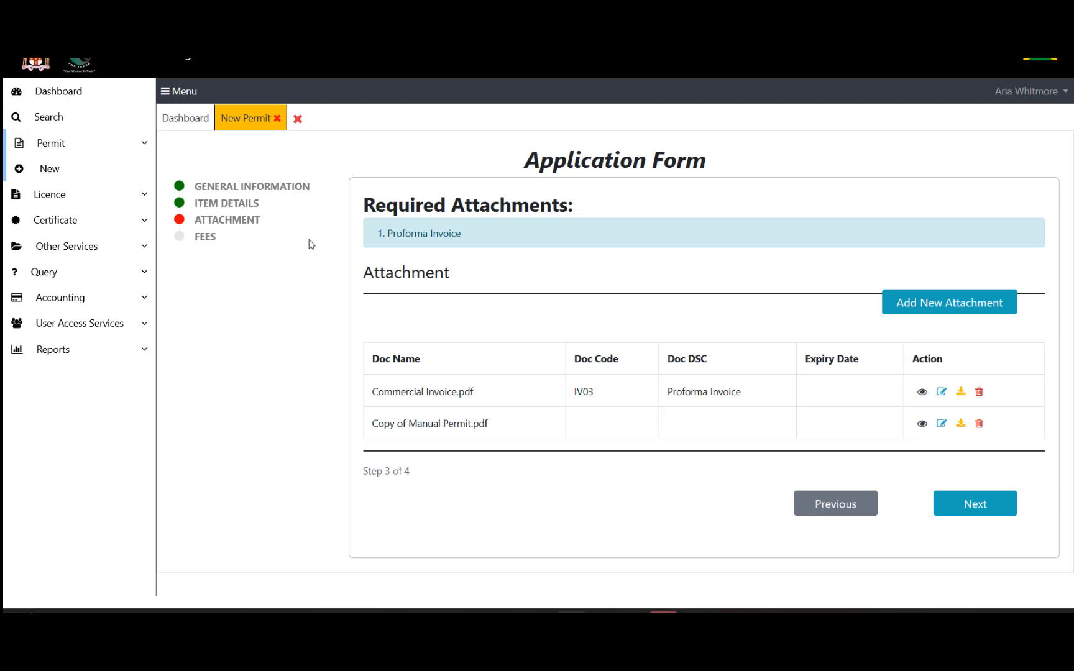
Continue to the fees stage, submit the verified permit application and choose to pay for it immediately
left_click(1001, 508)
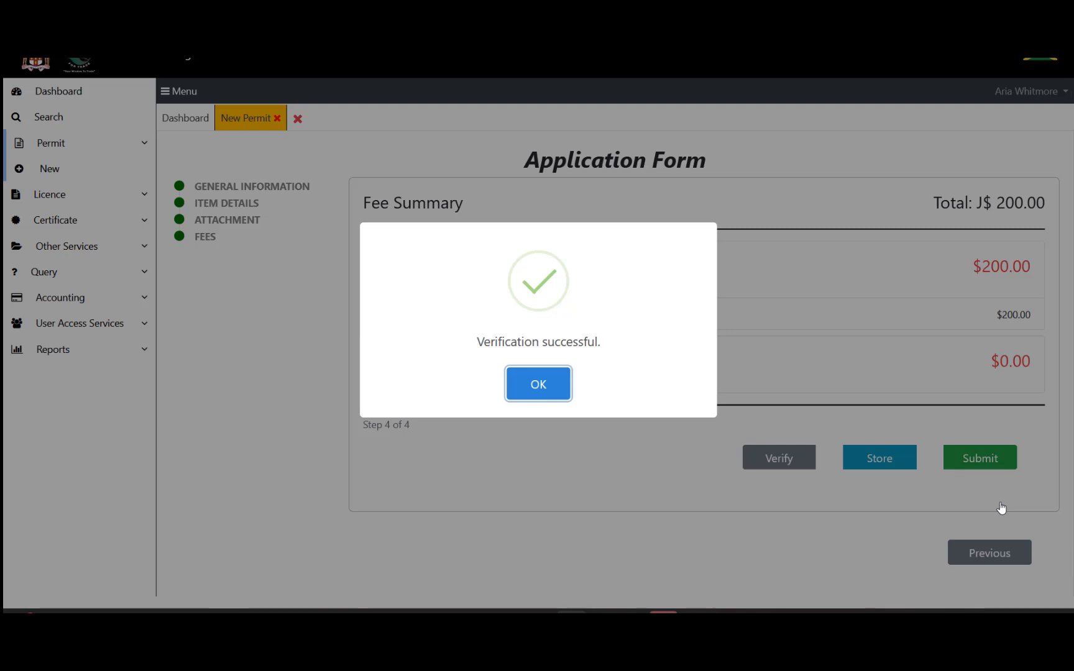
left_click(553, 397)
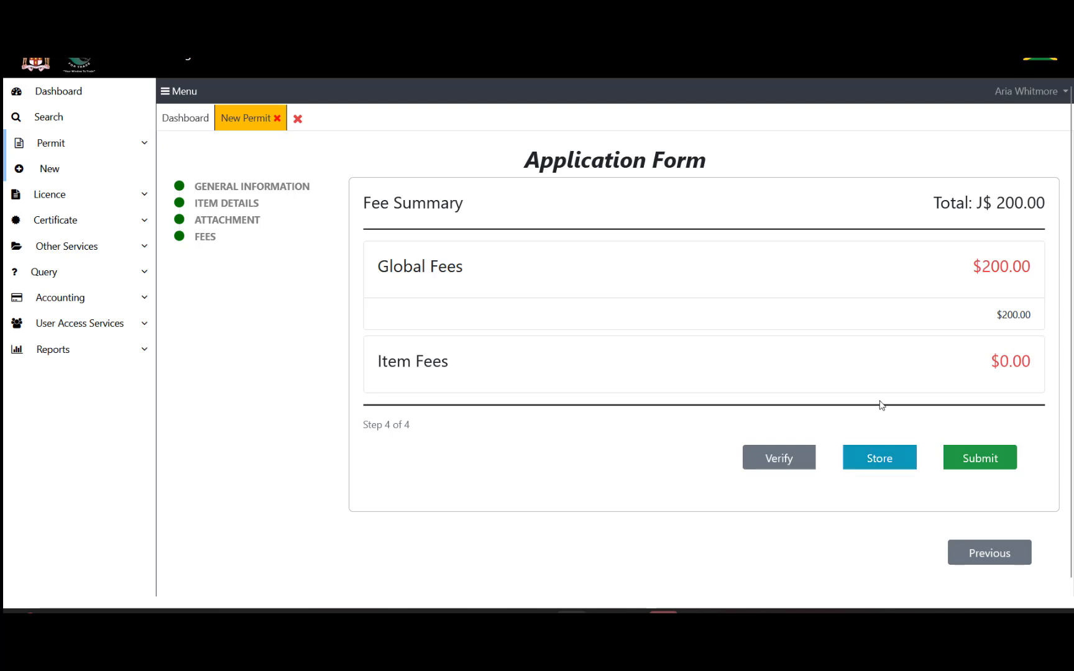
left_click(972, 465)
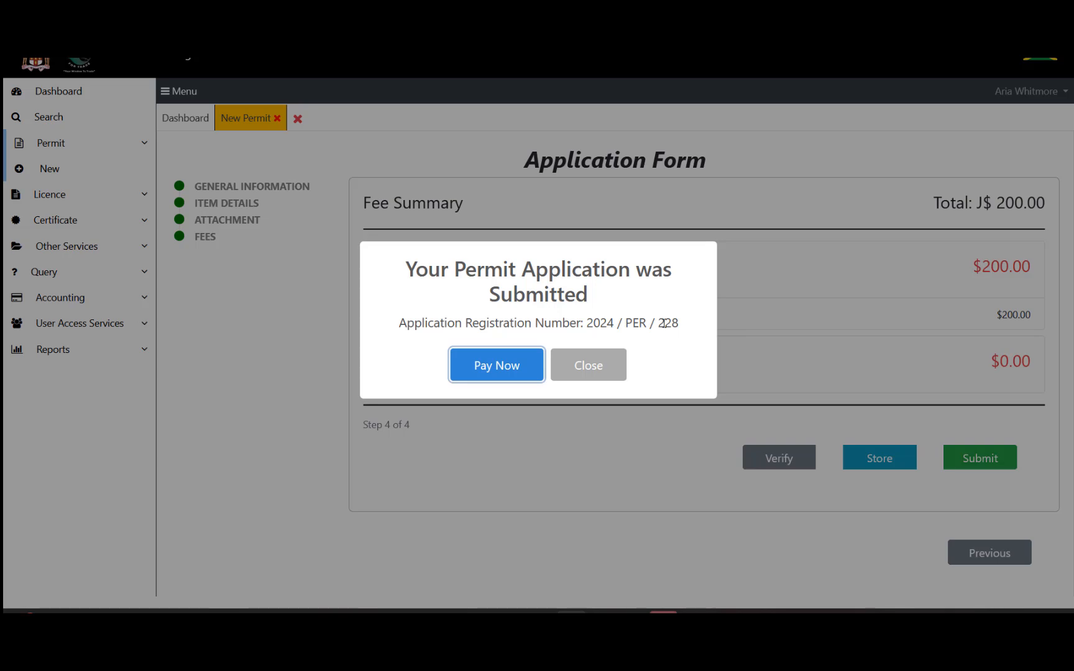
left_click(502, 374)
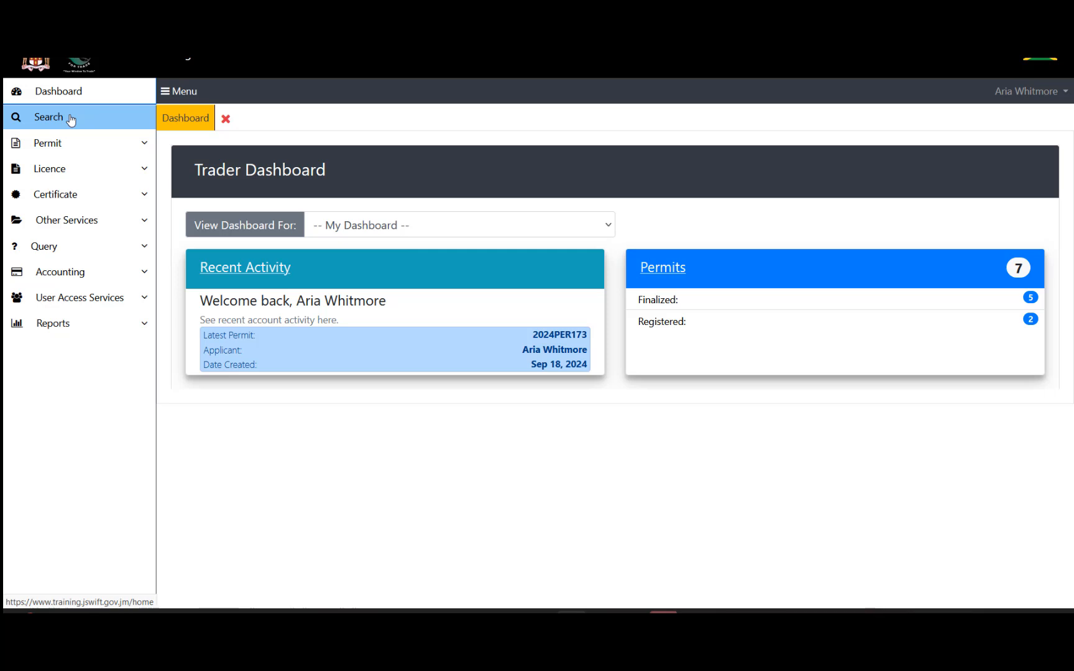
Search the portal's documents for permits with Sunshine Pharmacy as the applicant
left_click(71, 119)
left_click(382, 192)
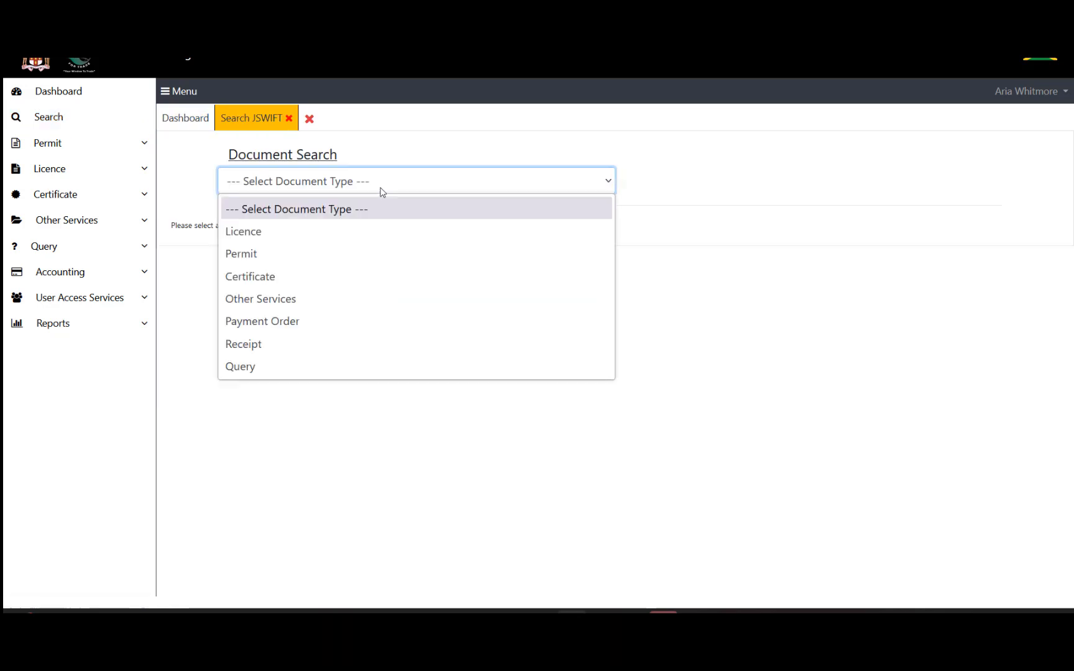
left_click(357, 255)
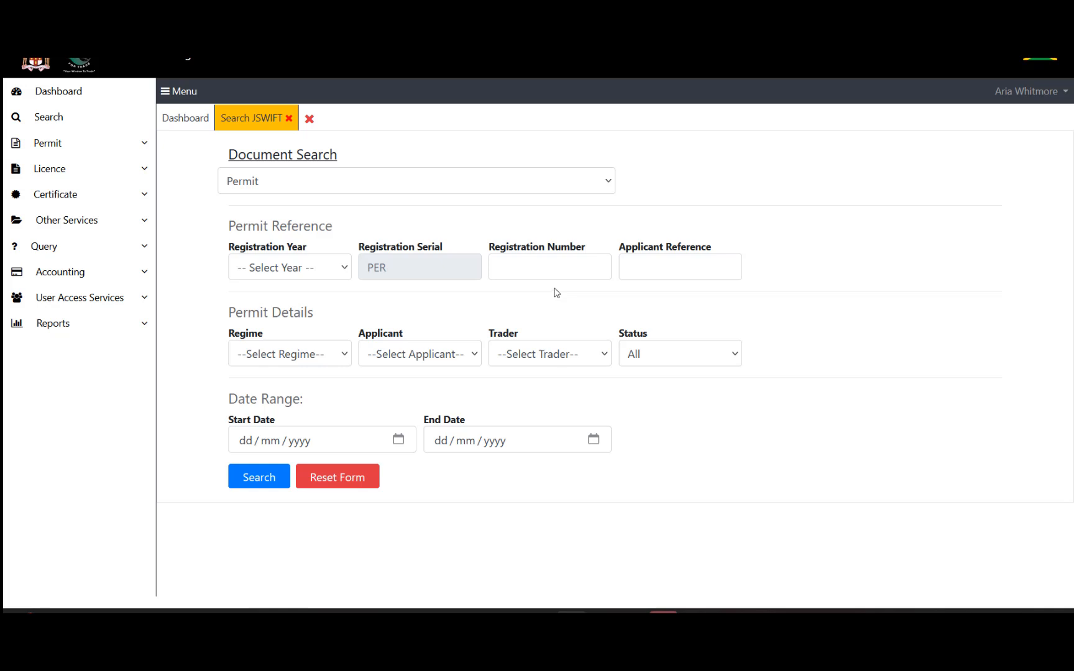
left_click(471, 360)
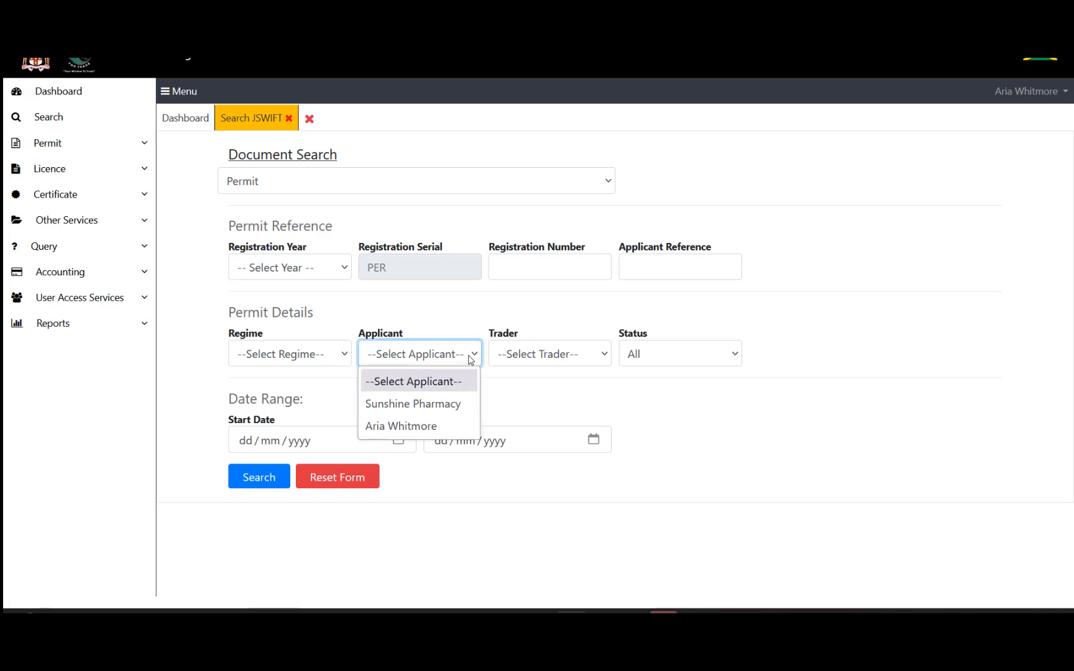
left_click(445, 404)
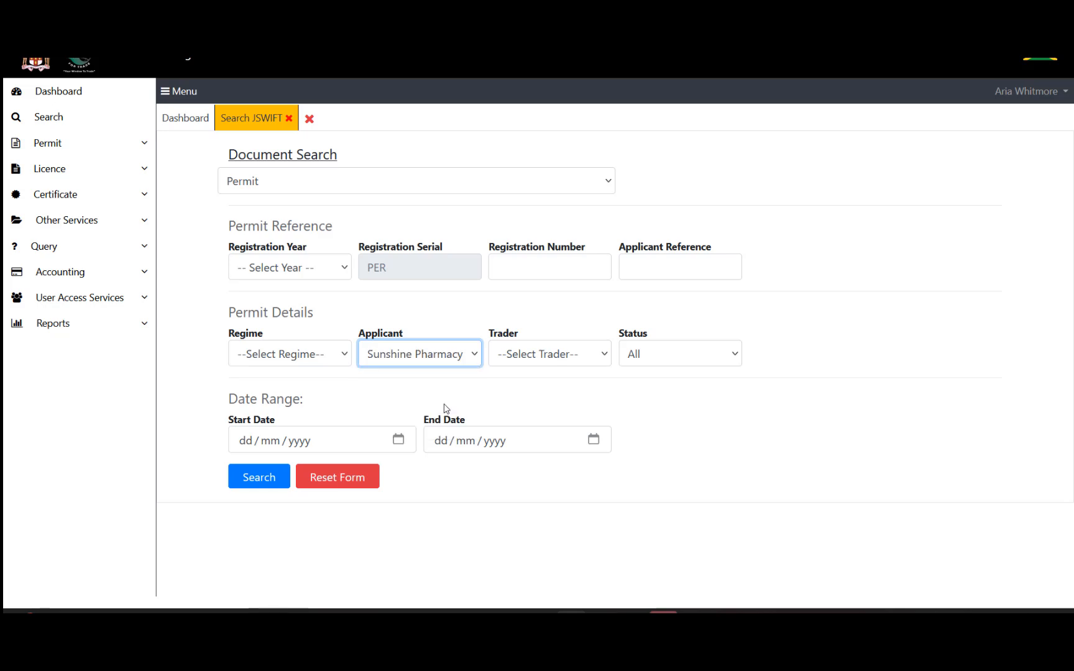
left_click(271, 477)
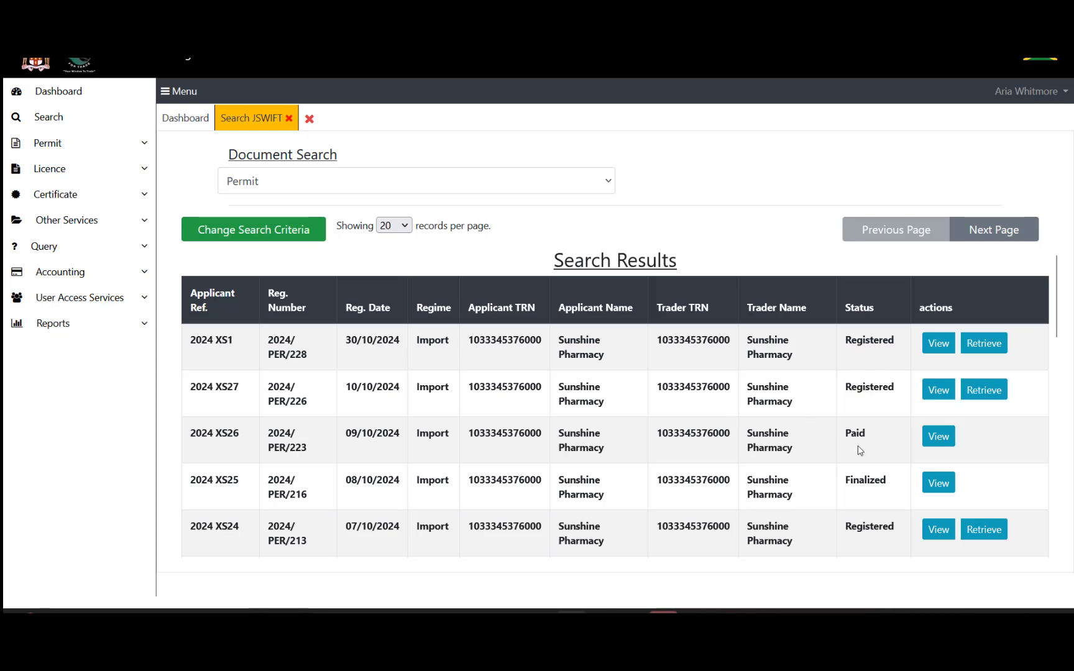
Review the permit search results and their statuses, and view the finalized import permit registered on 08/10/2024
scroll(1069, 376, "down", 3)
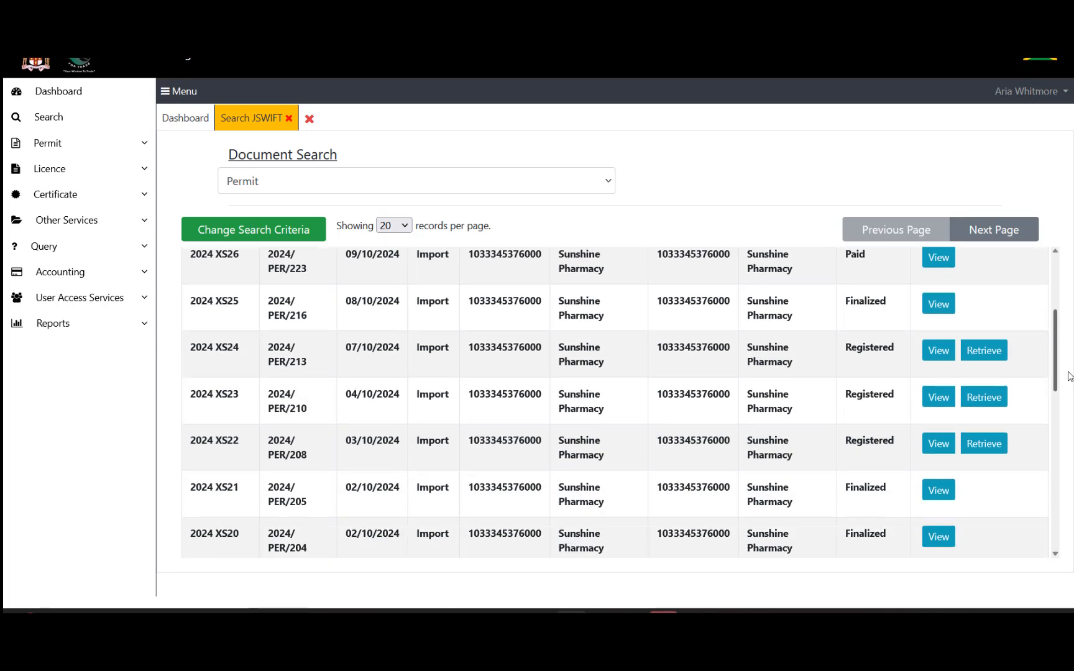
scroll(1070, 376, "down", 4)
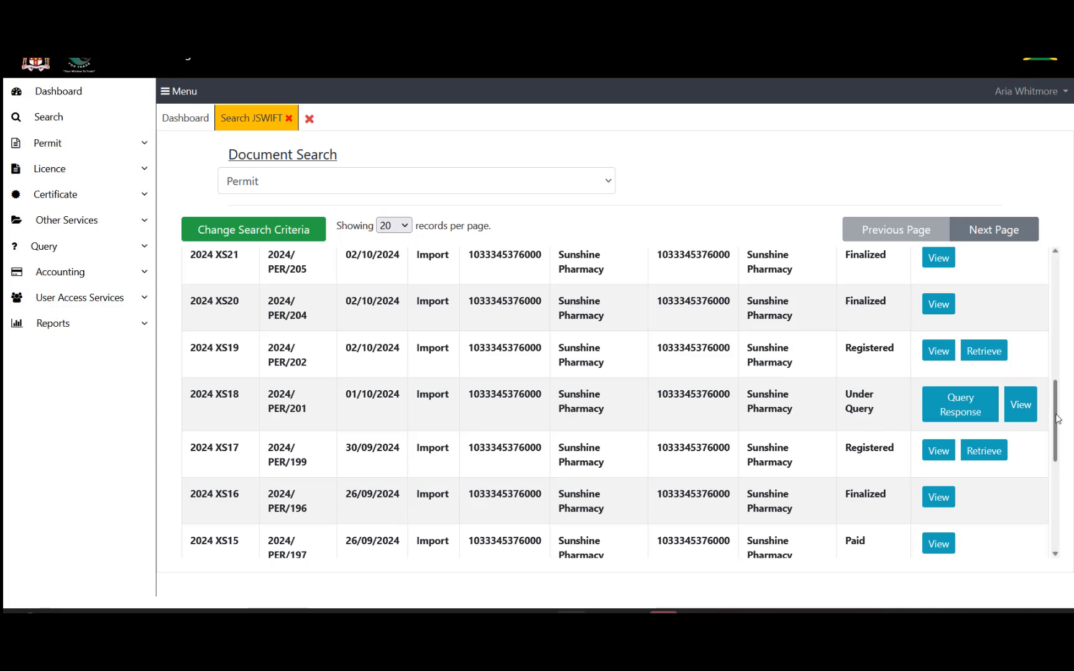
left_click_drag(1057, 408, 1069, 297)
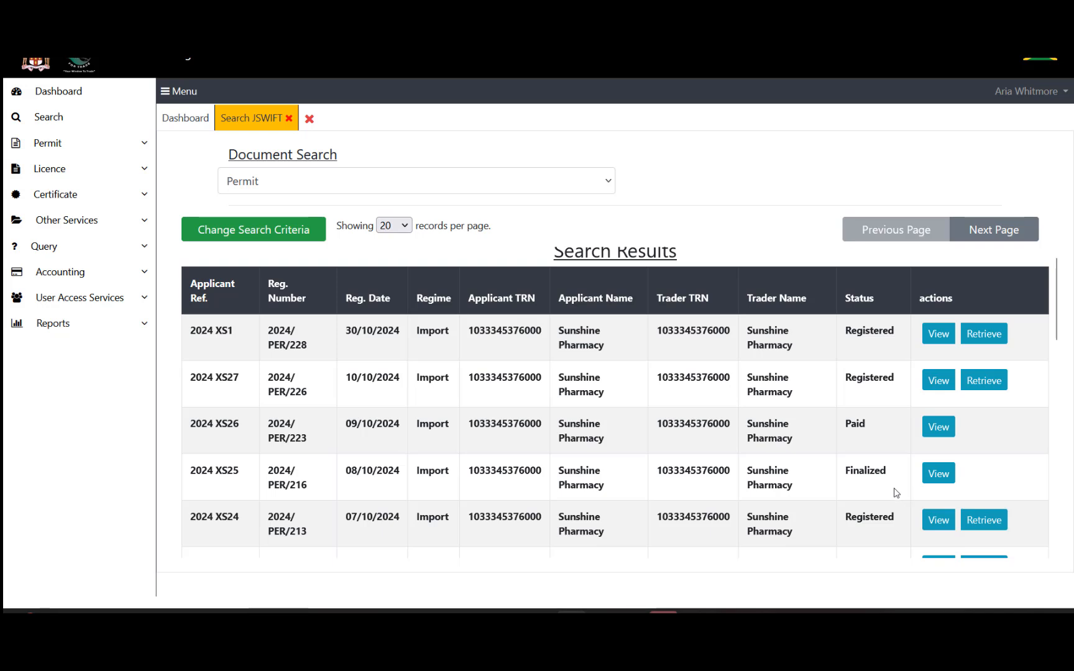
left_click(932, 479)
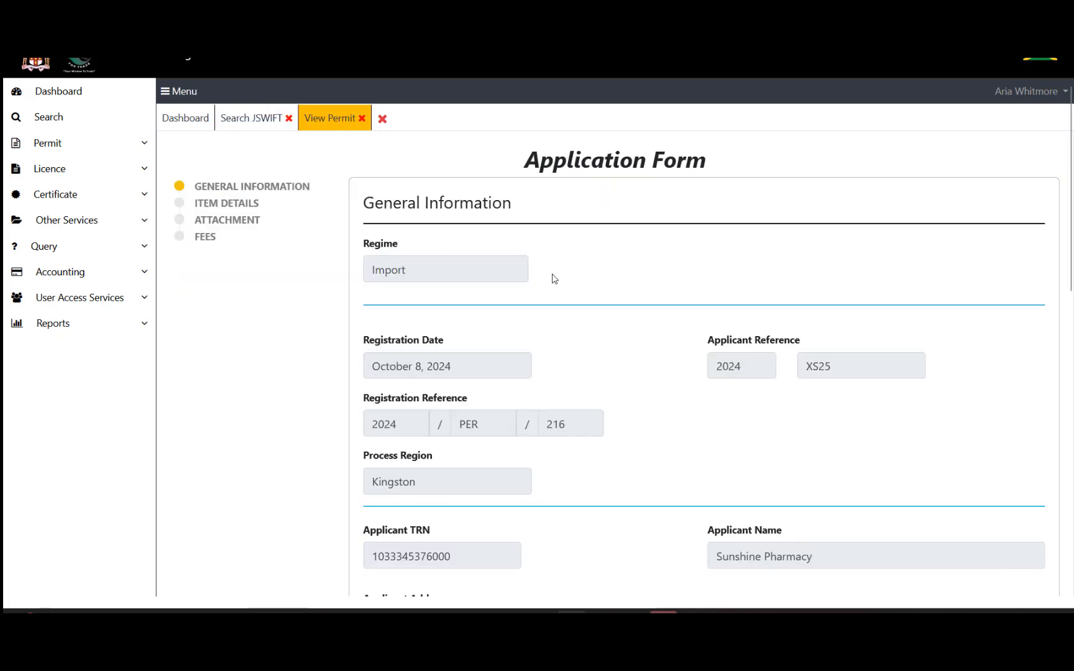
Print all approved items from the permit's item details and review the generated permit document through to its approval stamp
left_click(250, 208)
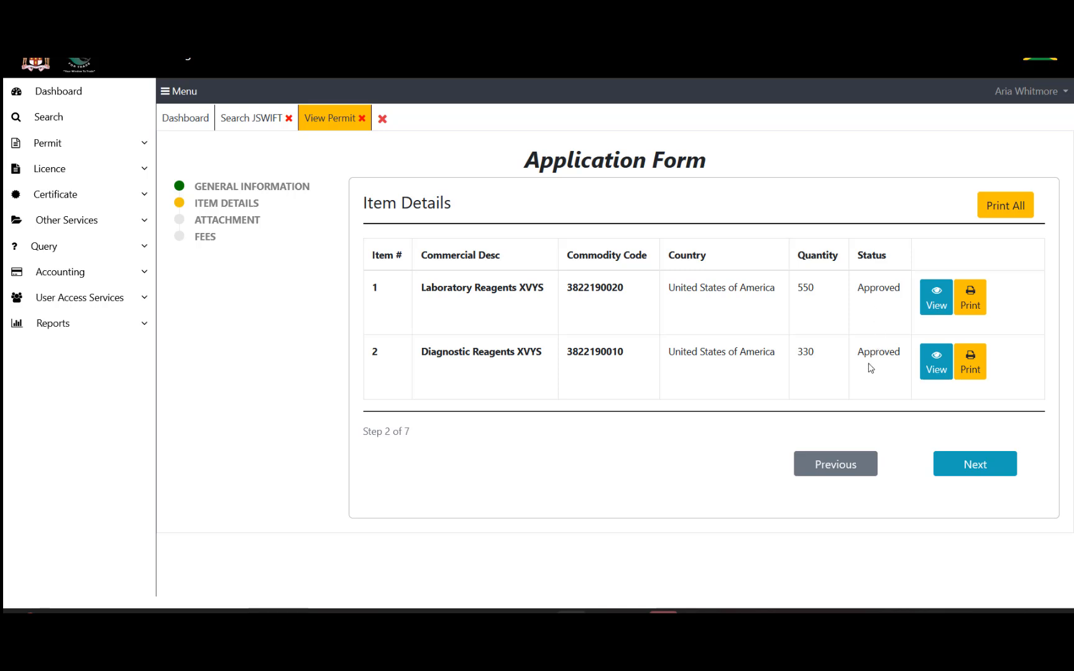
left_click(995, 212)
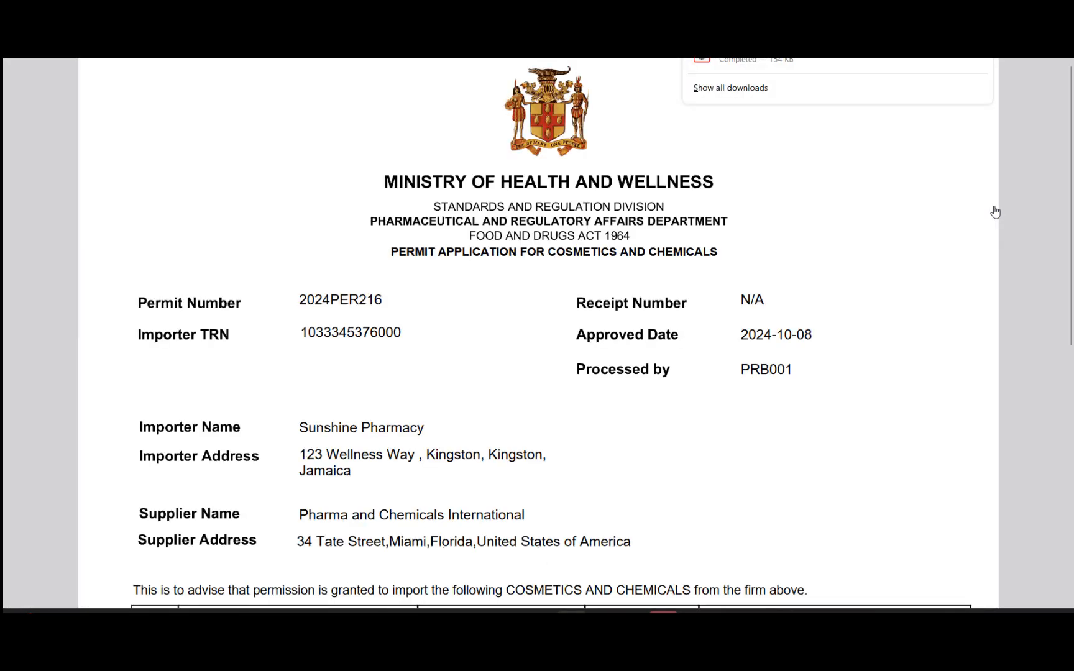
left_click_drag(1070, 169, 1070, 486)
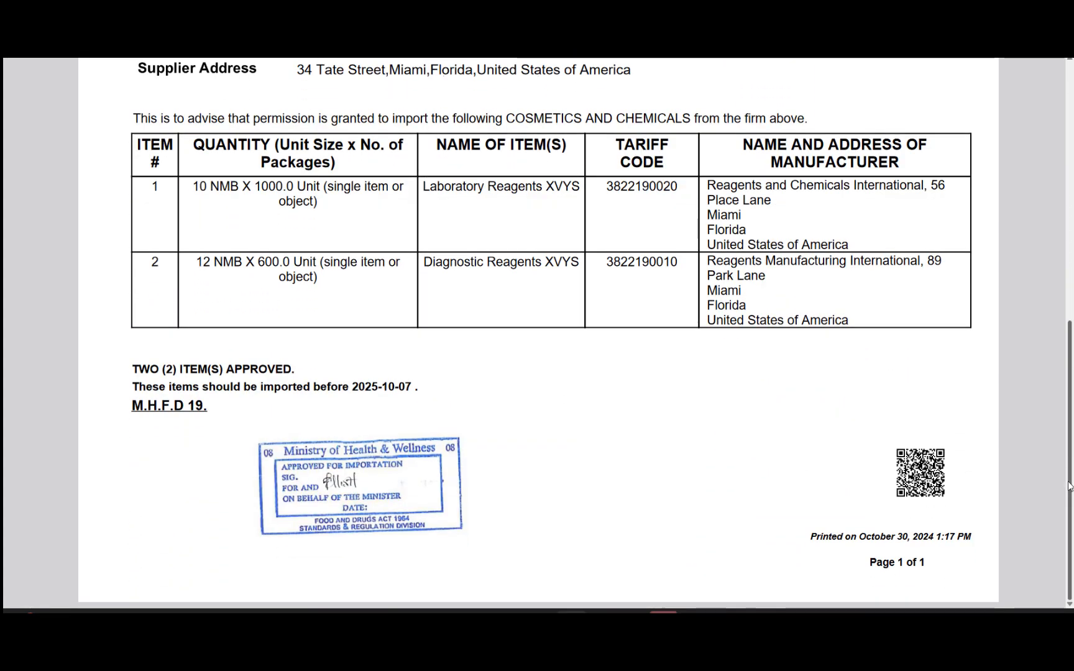